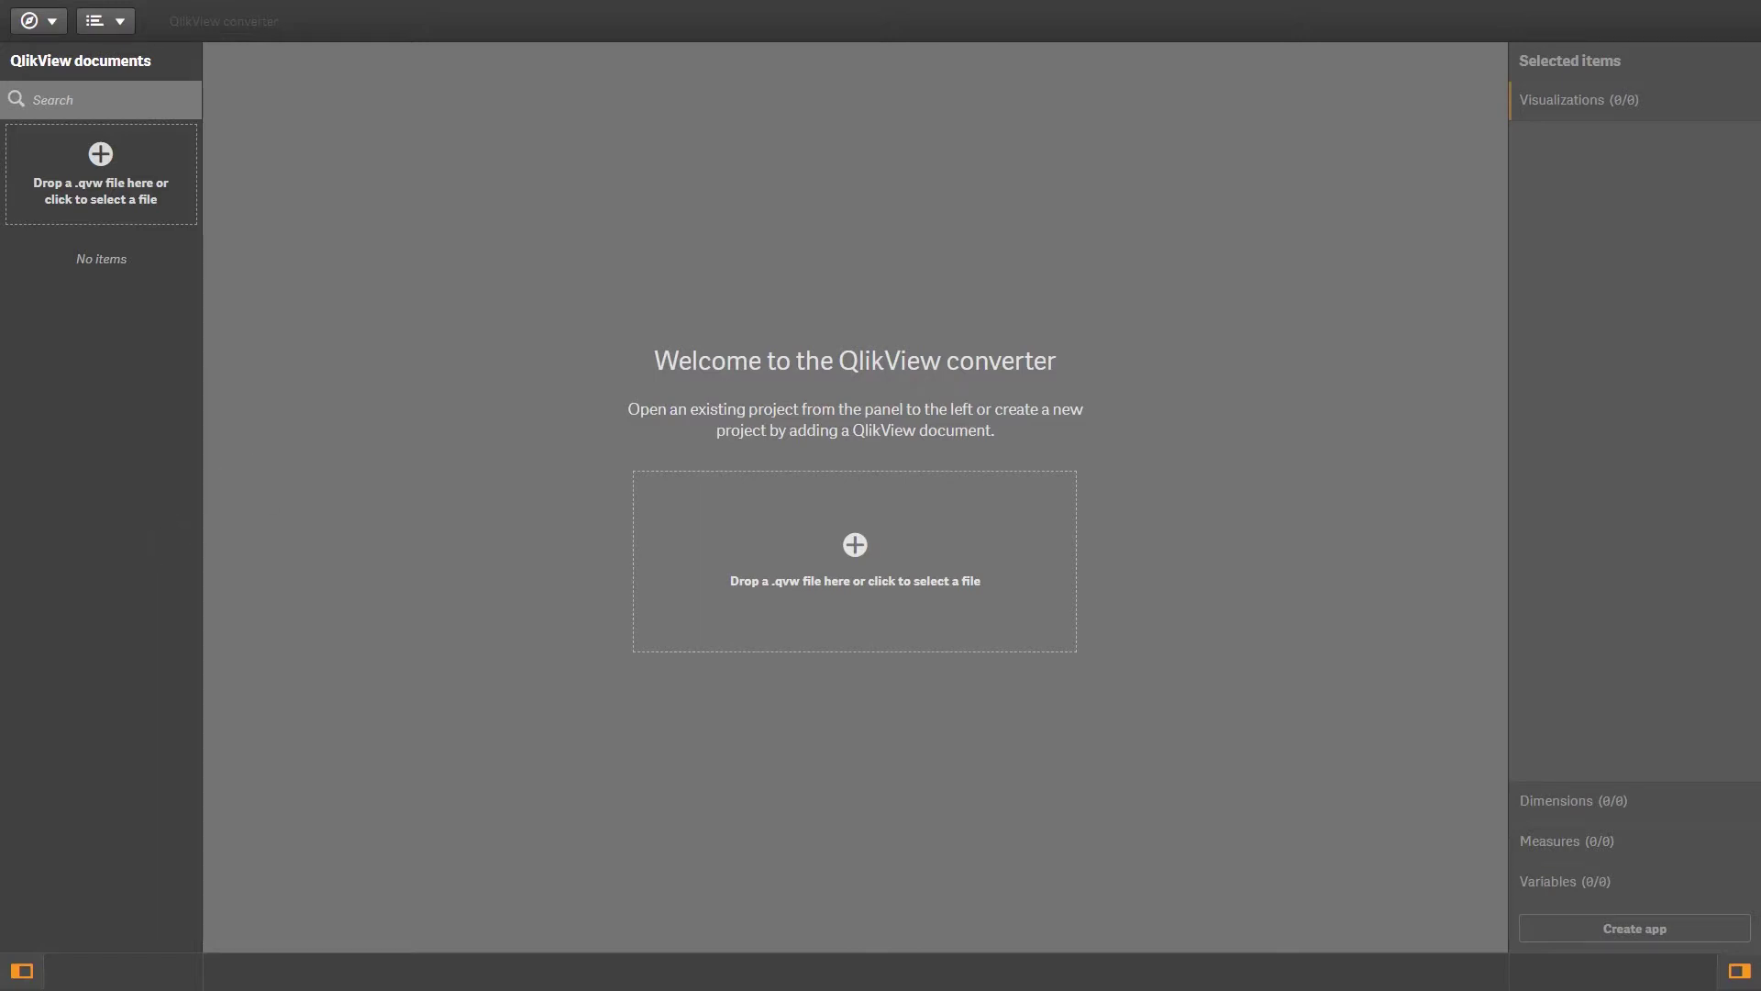
Step: Add the Expense Management QlikView document to the converter and open it for conversion
{"action": "left_click_drag", "start_coordinate": [914, 408], "coordinate": [889, 562]}
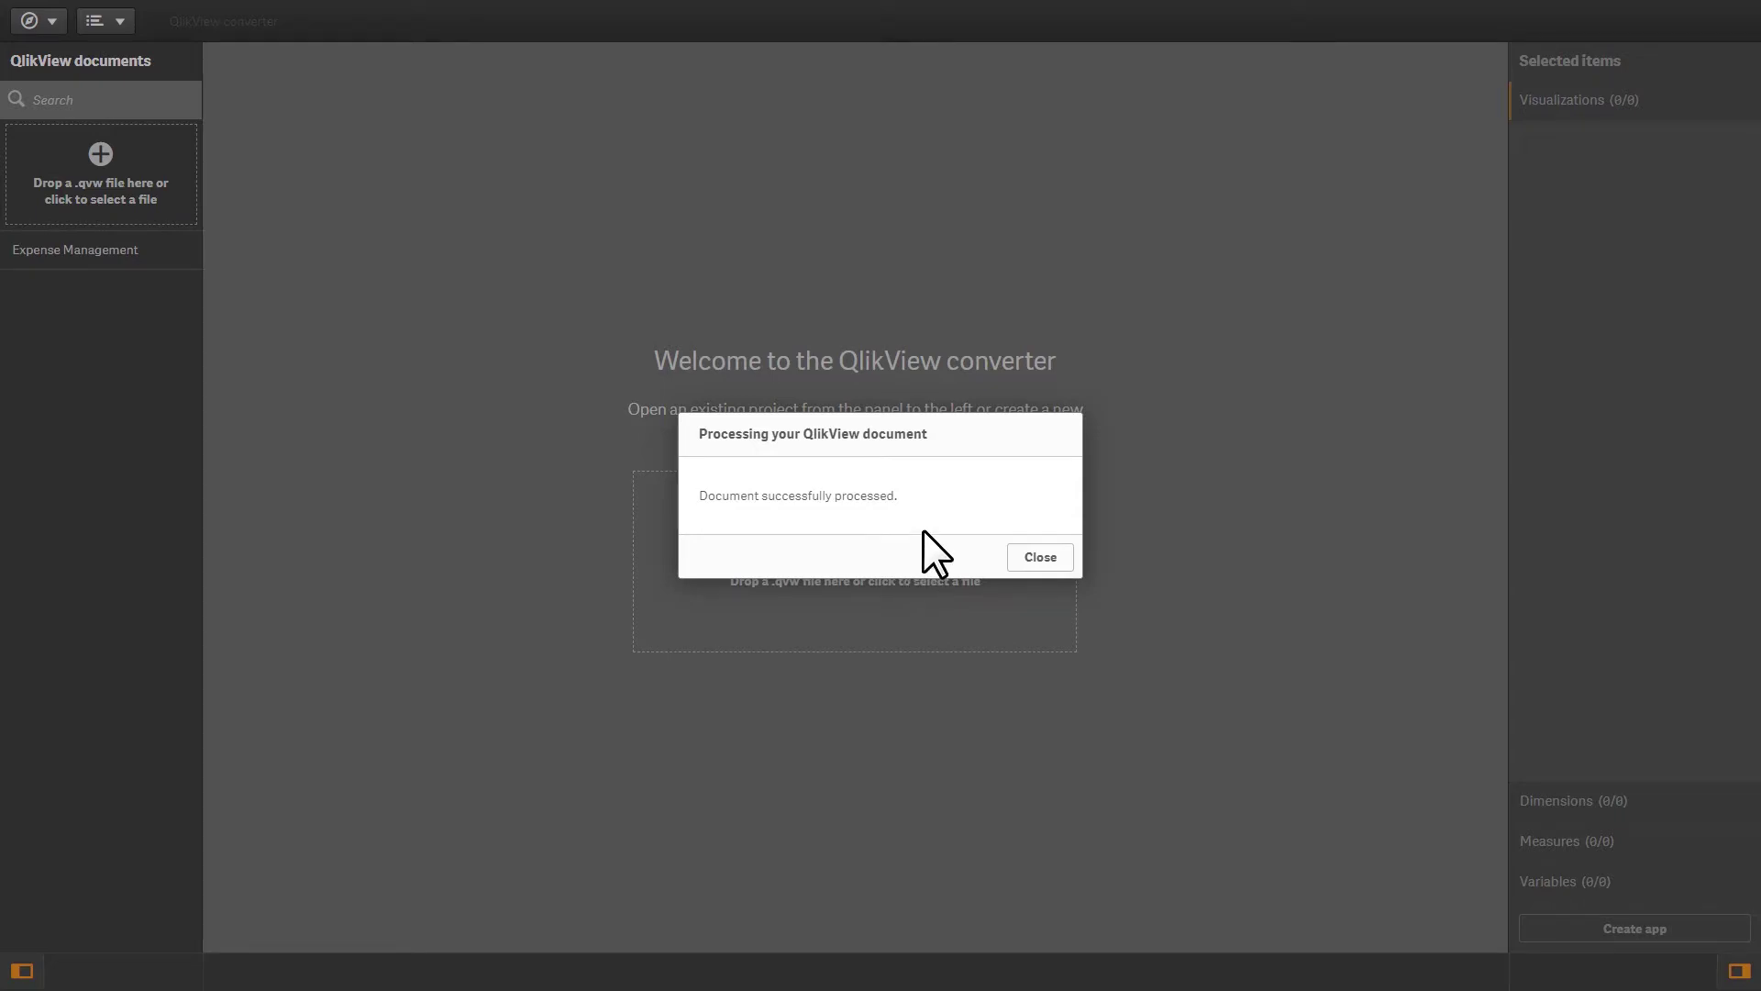
{"action": "left_click", "coordinate": [1038, 556]}
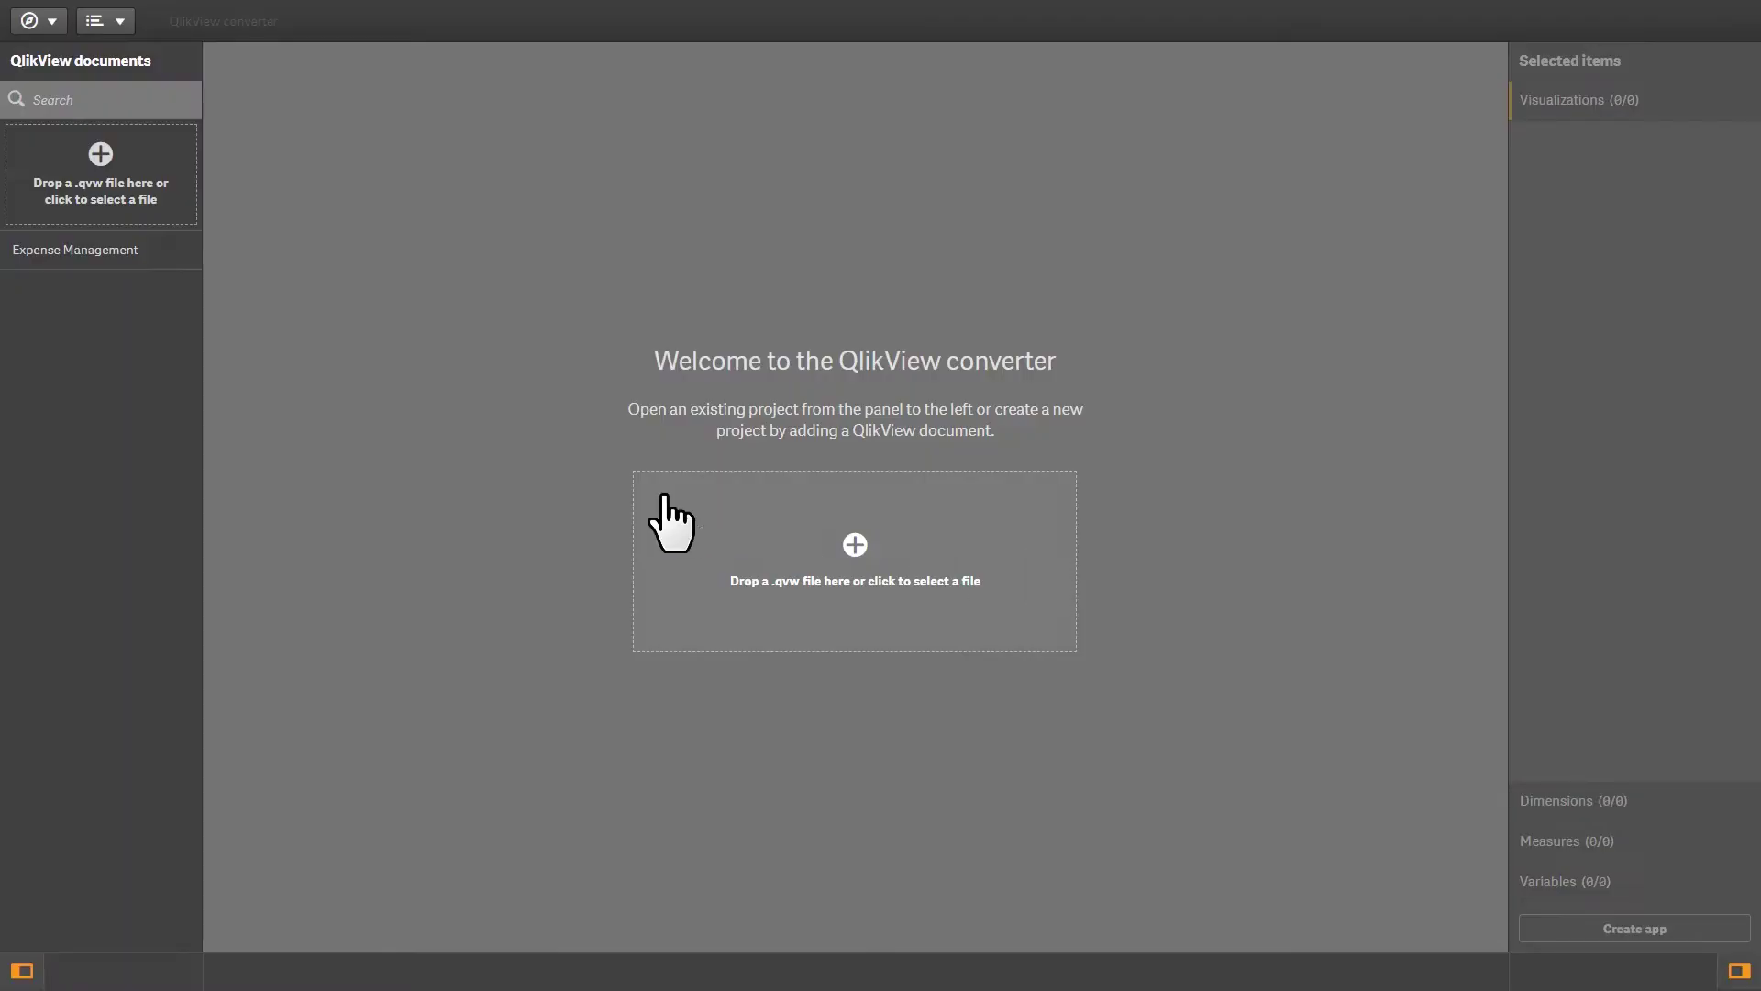
{"action": "left_click", "coordinate": [103, 266]}
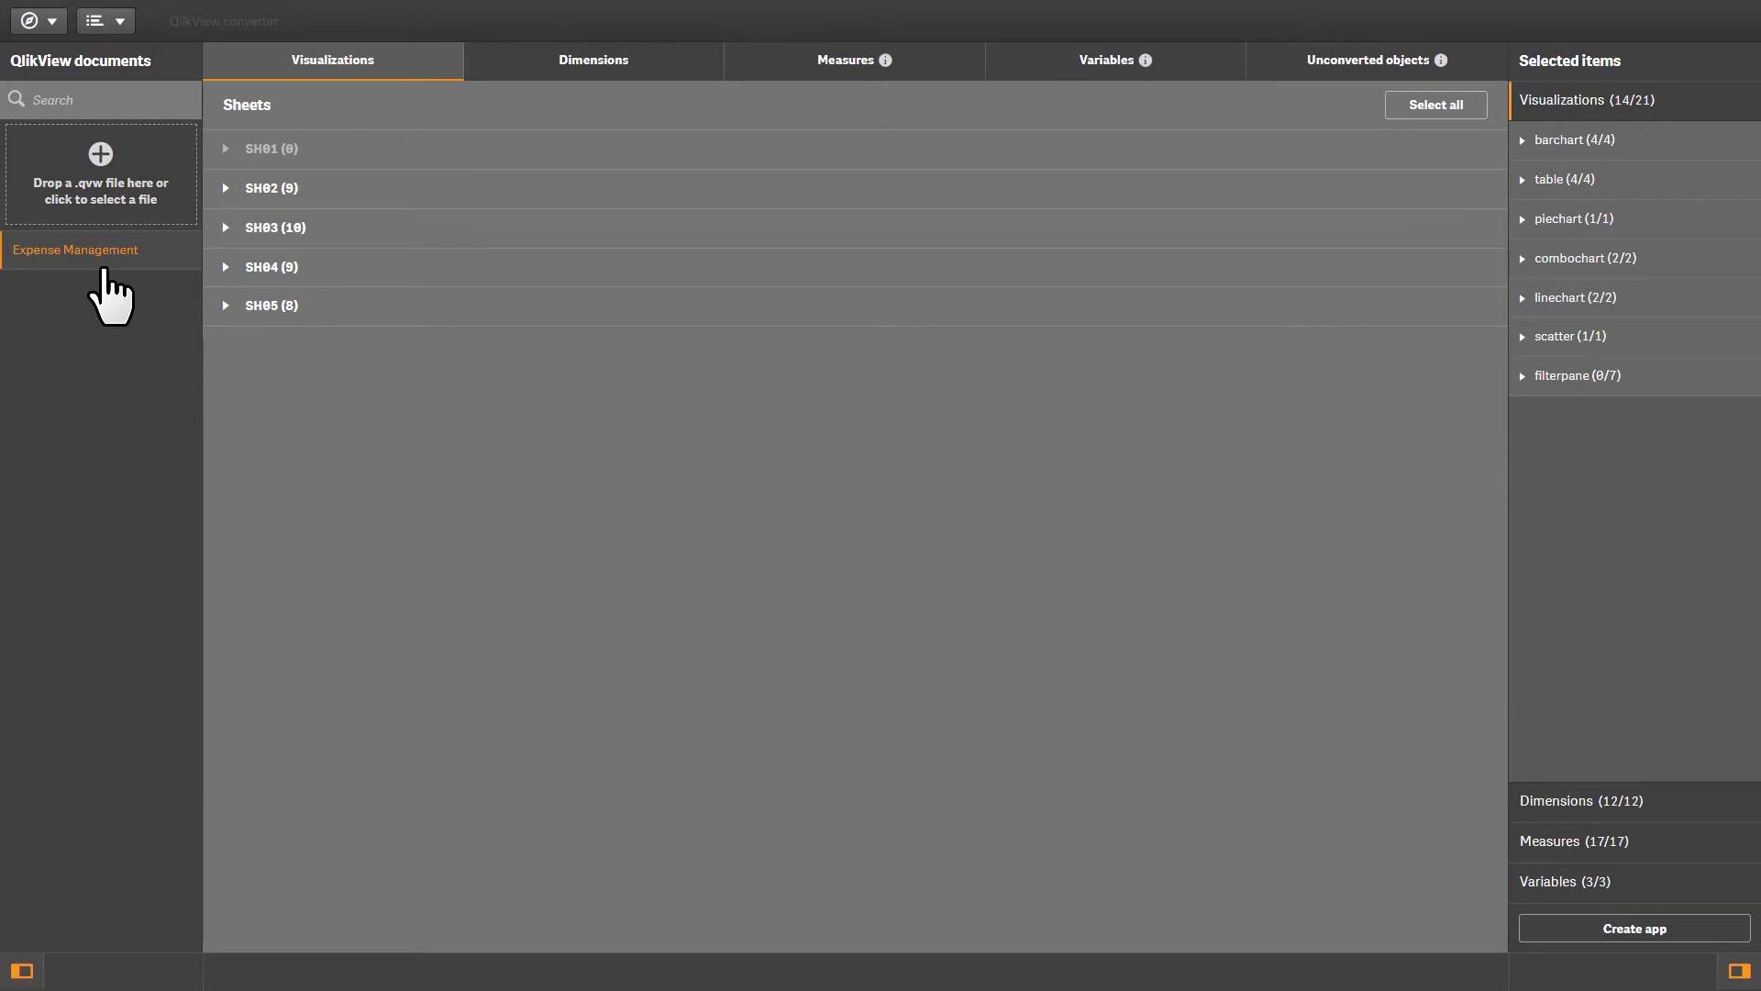
Step: Look through the document's dimensions, measures, variables and unconverted objects
{"action": "left_click", "coordinate": [674, 62]}
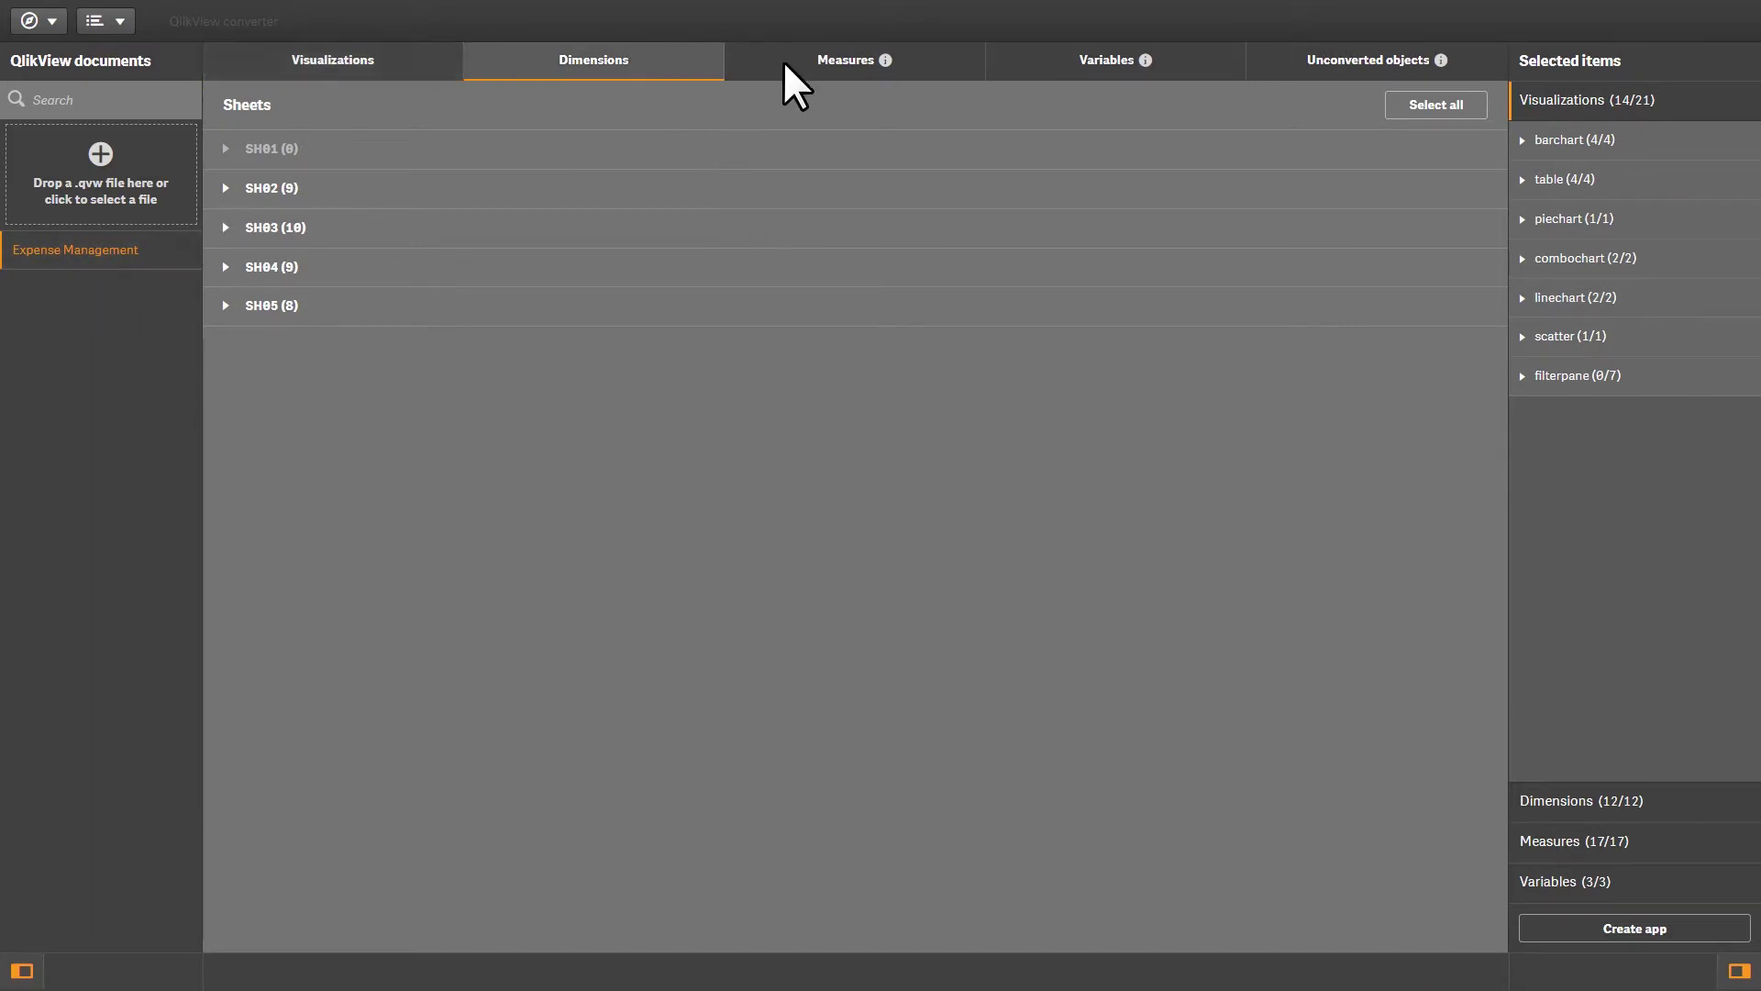
{"action": "left_click", "coordinate": [829, 65]}
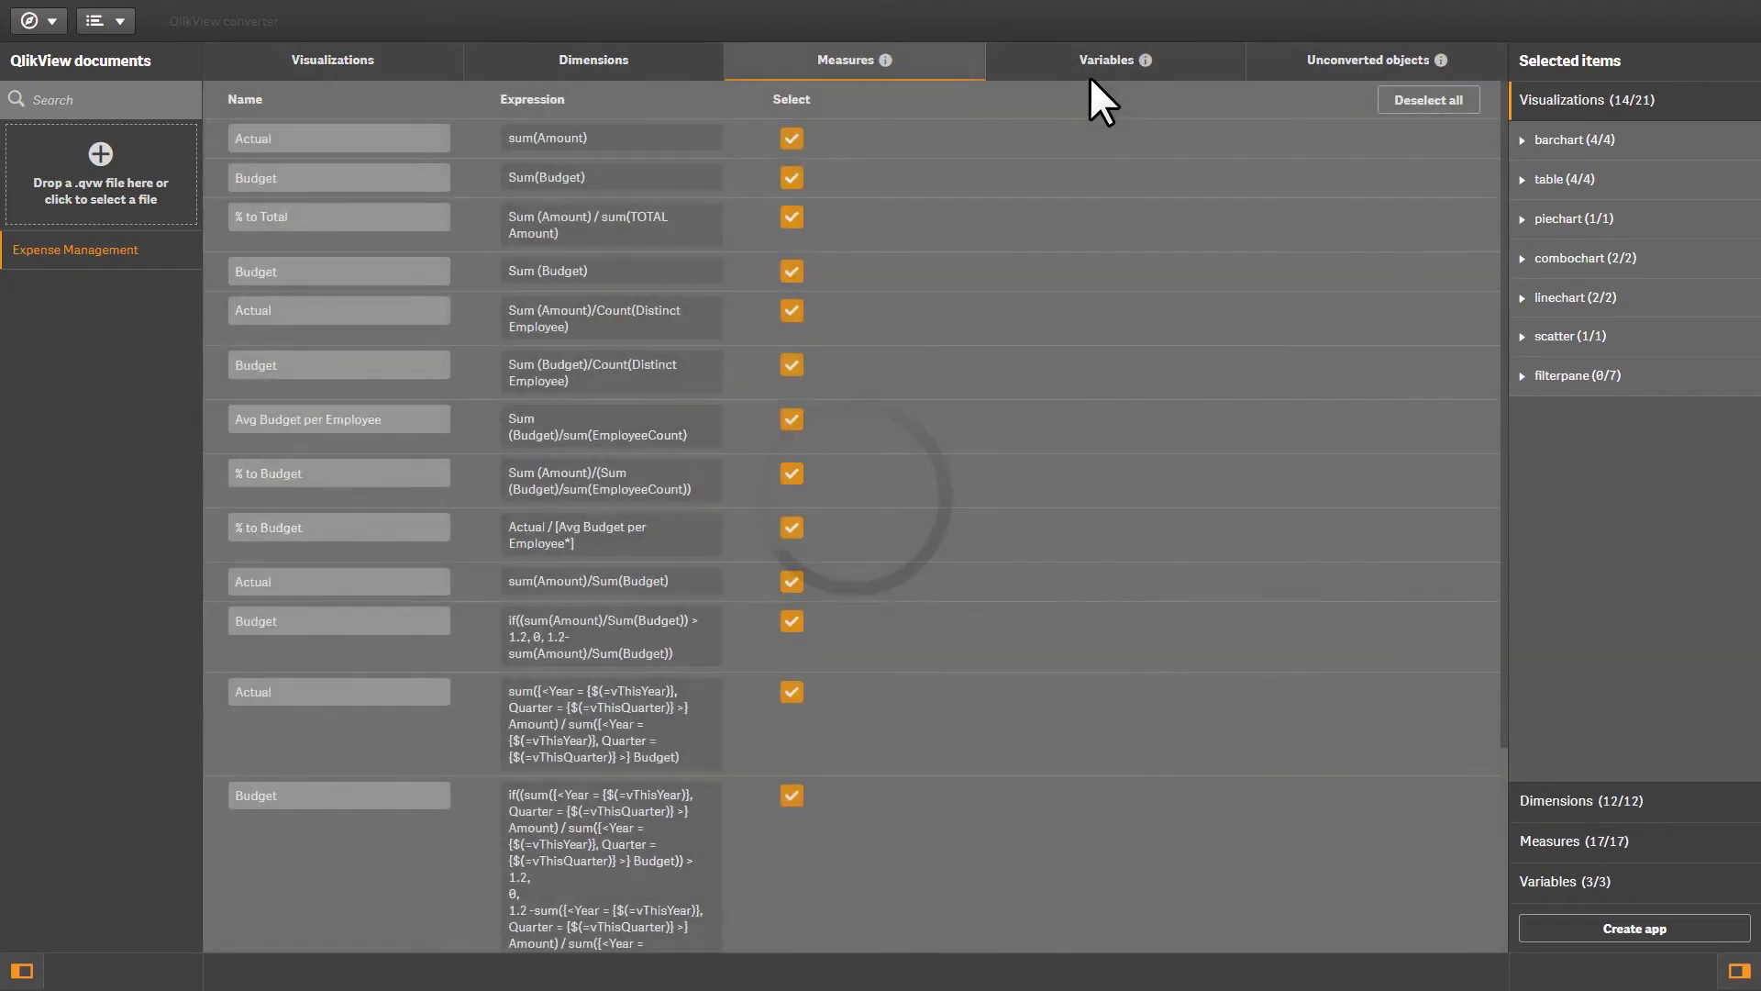
{"action": "left_click", "coordinate": [1097, 69]}
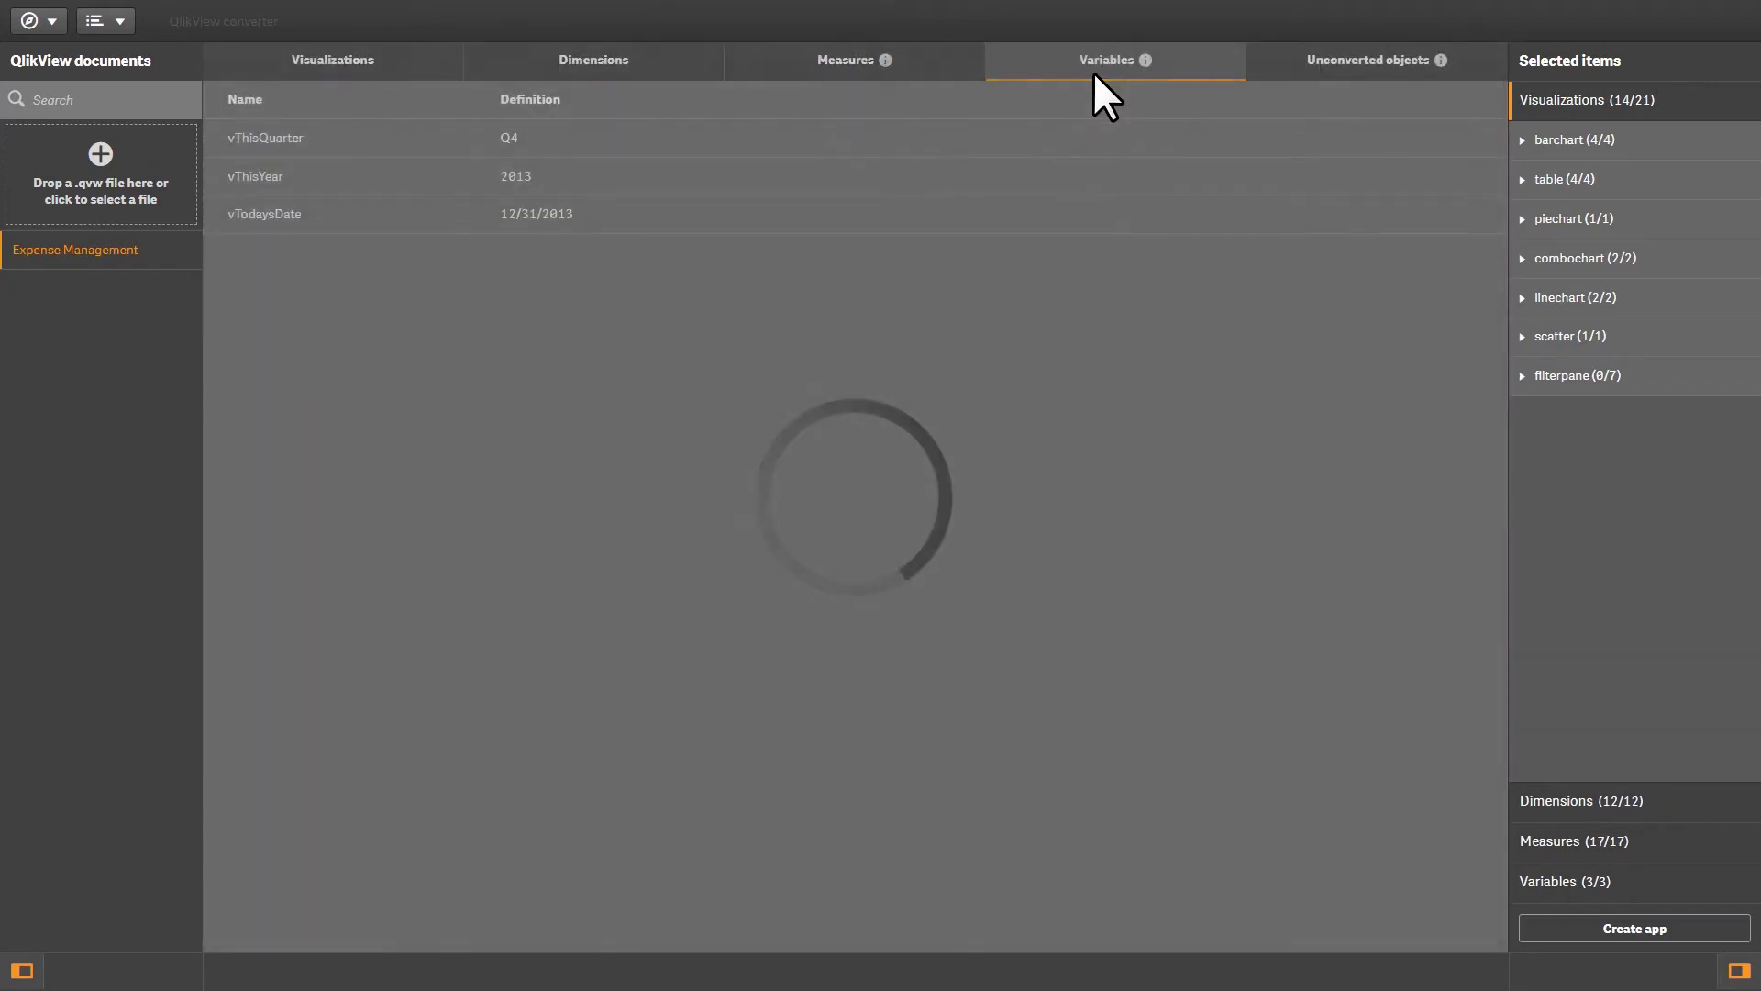
{"action": "left_click", "coordinate": [1287, 79]}
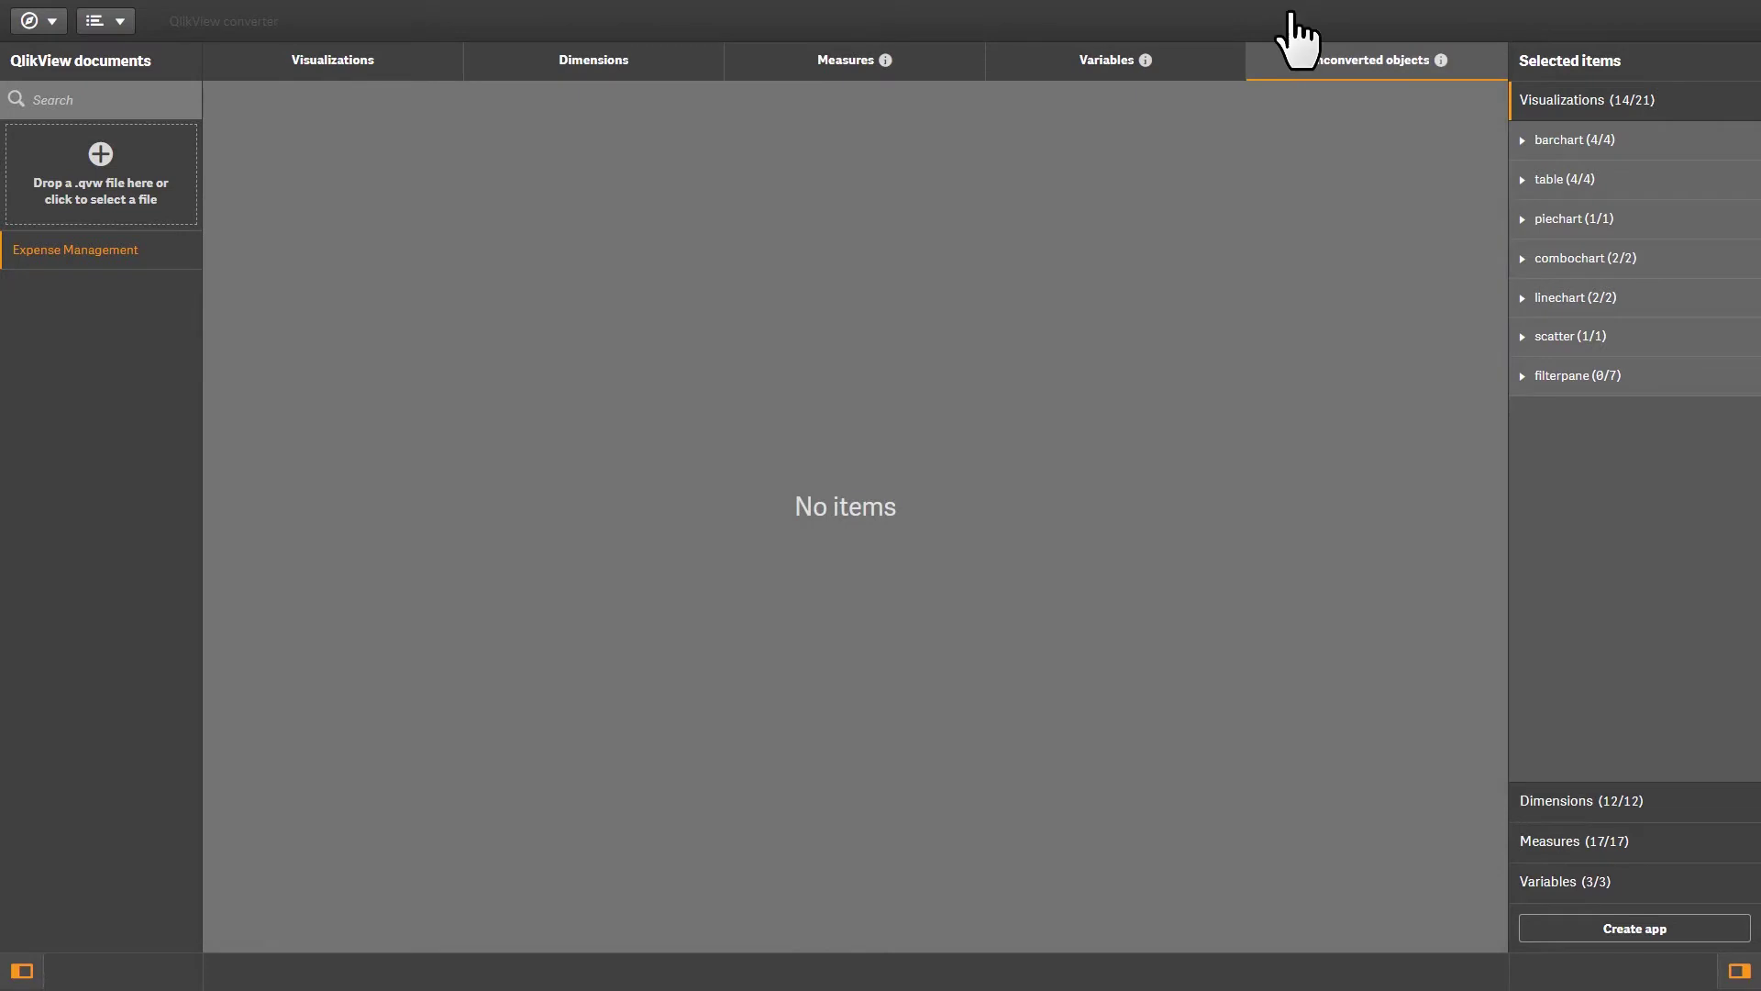
Step: In sheet SH02, name bar chart CH05 "Evaco Eduation" and include the Year and Month filter panes in the conversion
{"action": "left_click", "coordinate": [385, 59]}
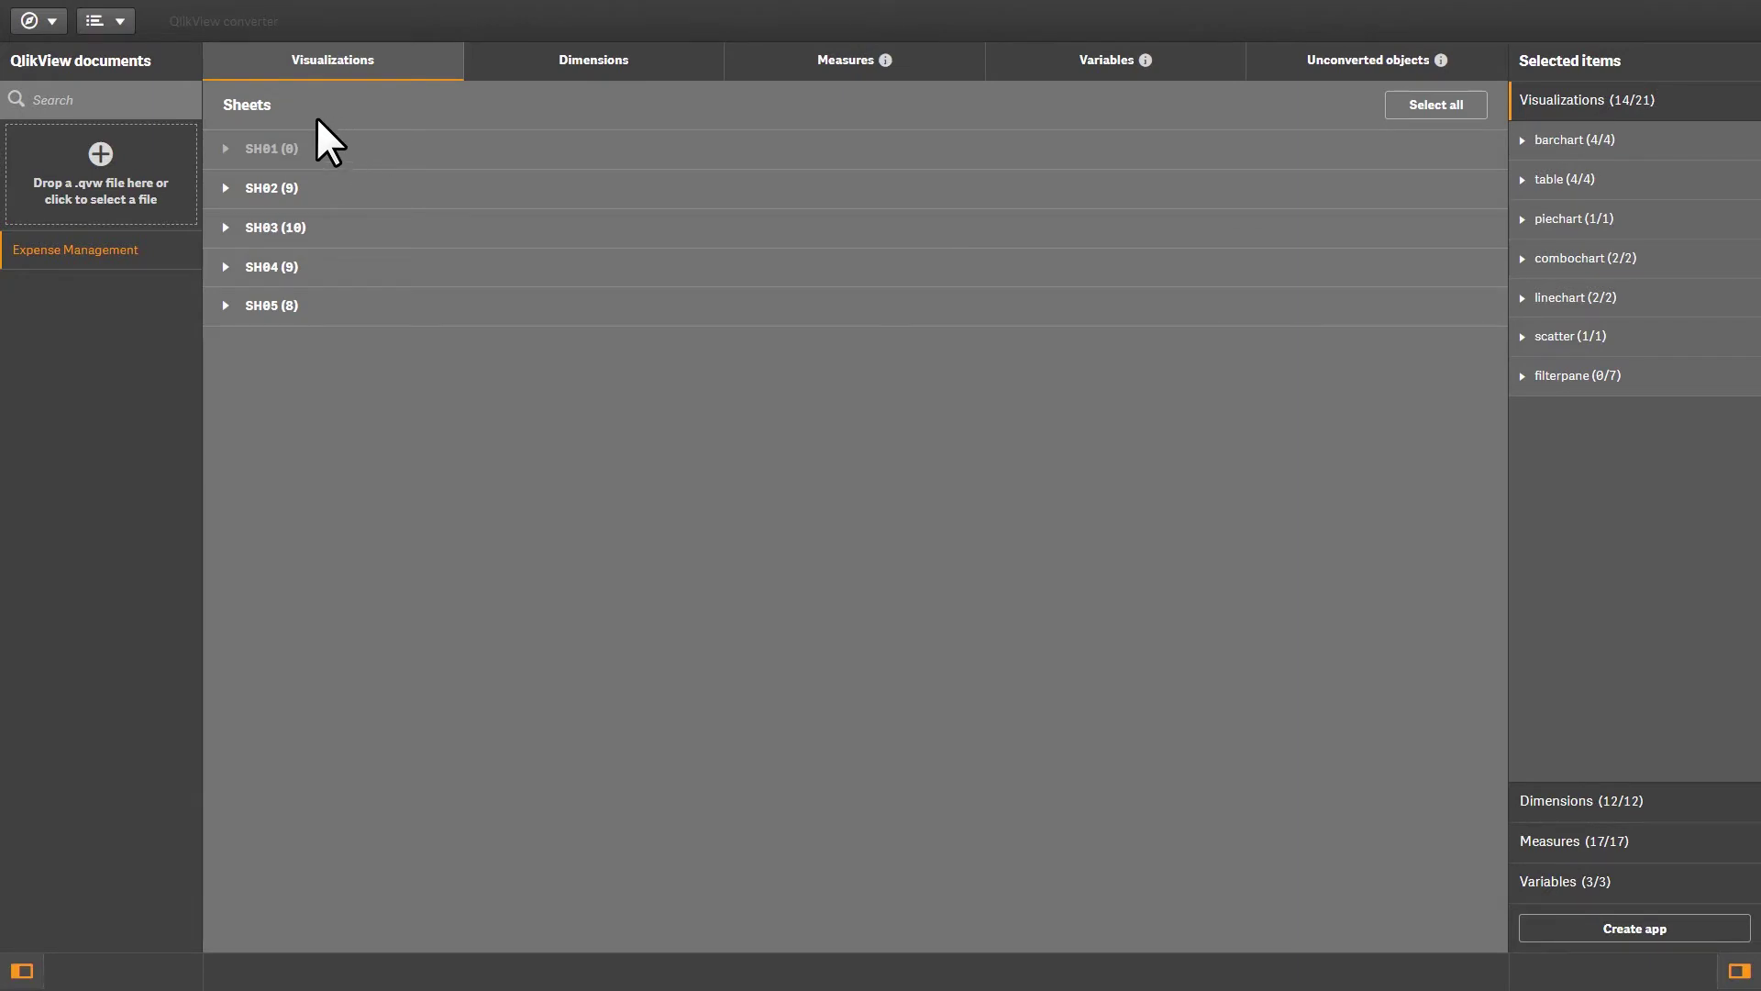
{"action": "left_click", "coordinate": [250, 189]}
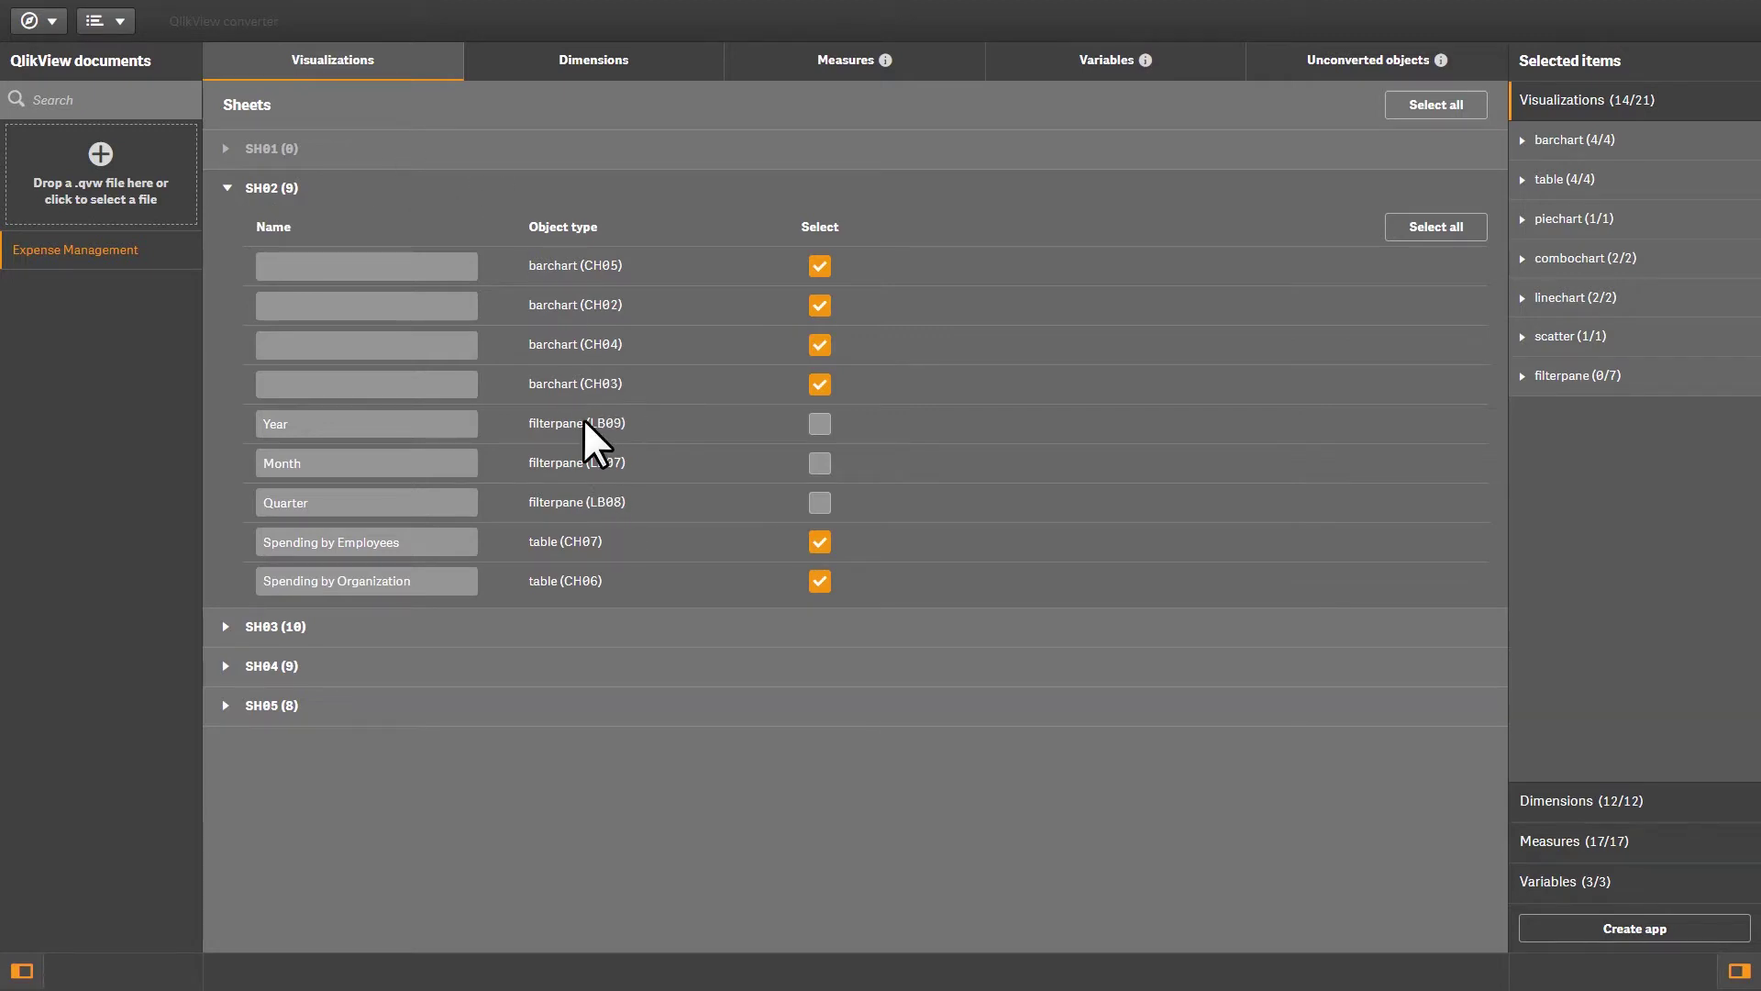
{"action": "left_click", "coordinate": [431, 265]}
{"action": "type", "text": "Evco E"}
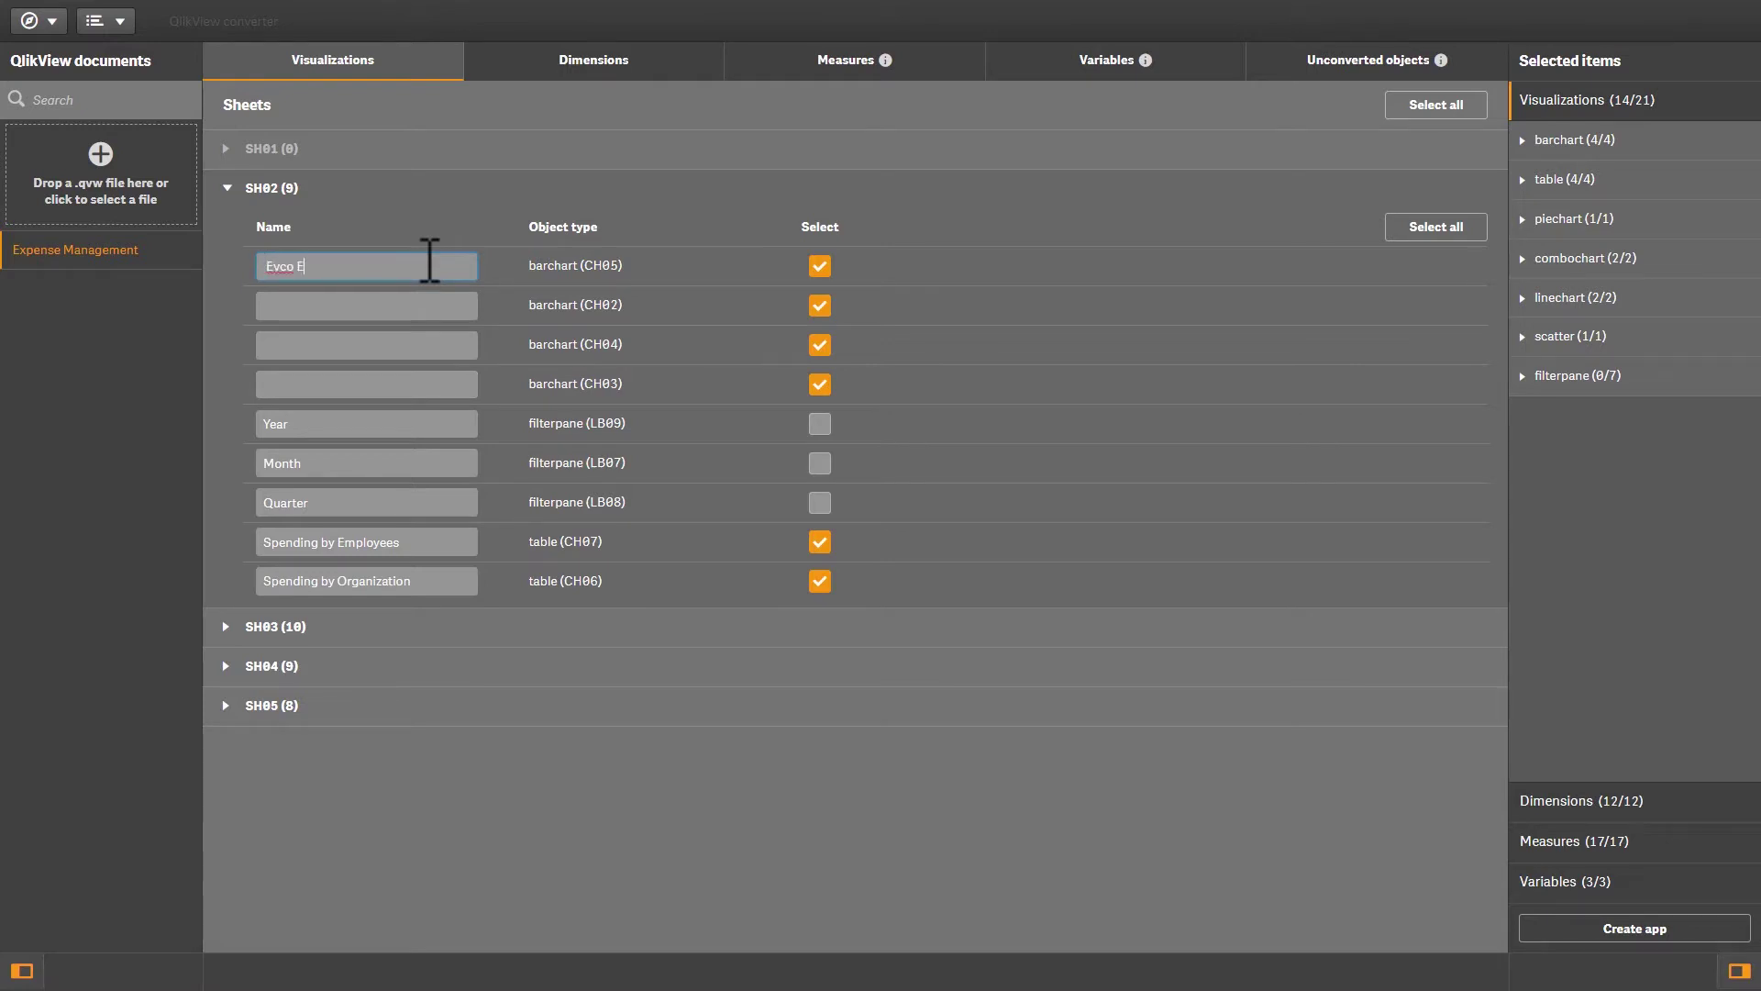
{"action": "type", "text": "duation"}
{"action": "key", "text": "BackSpace"}
{"action": "key", "text": "BackSpace"}
{"action": "key", "text": "BackSpace"}
{"action": "type", "text": "vaco"}
{"action": "left_click", "coordinate": [819, 424]}
{"action": "left_click", "coordinate": [820, 463]}
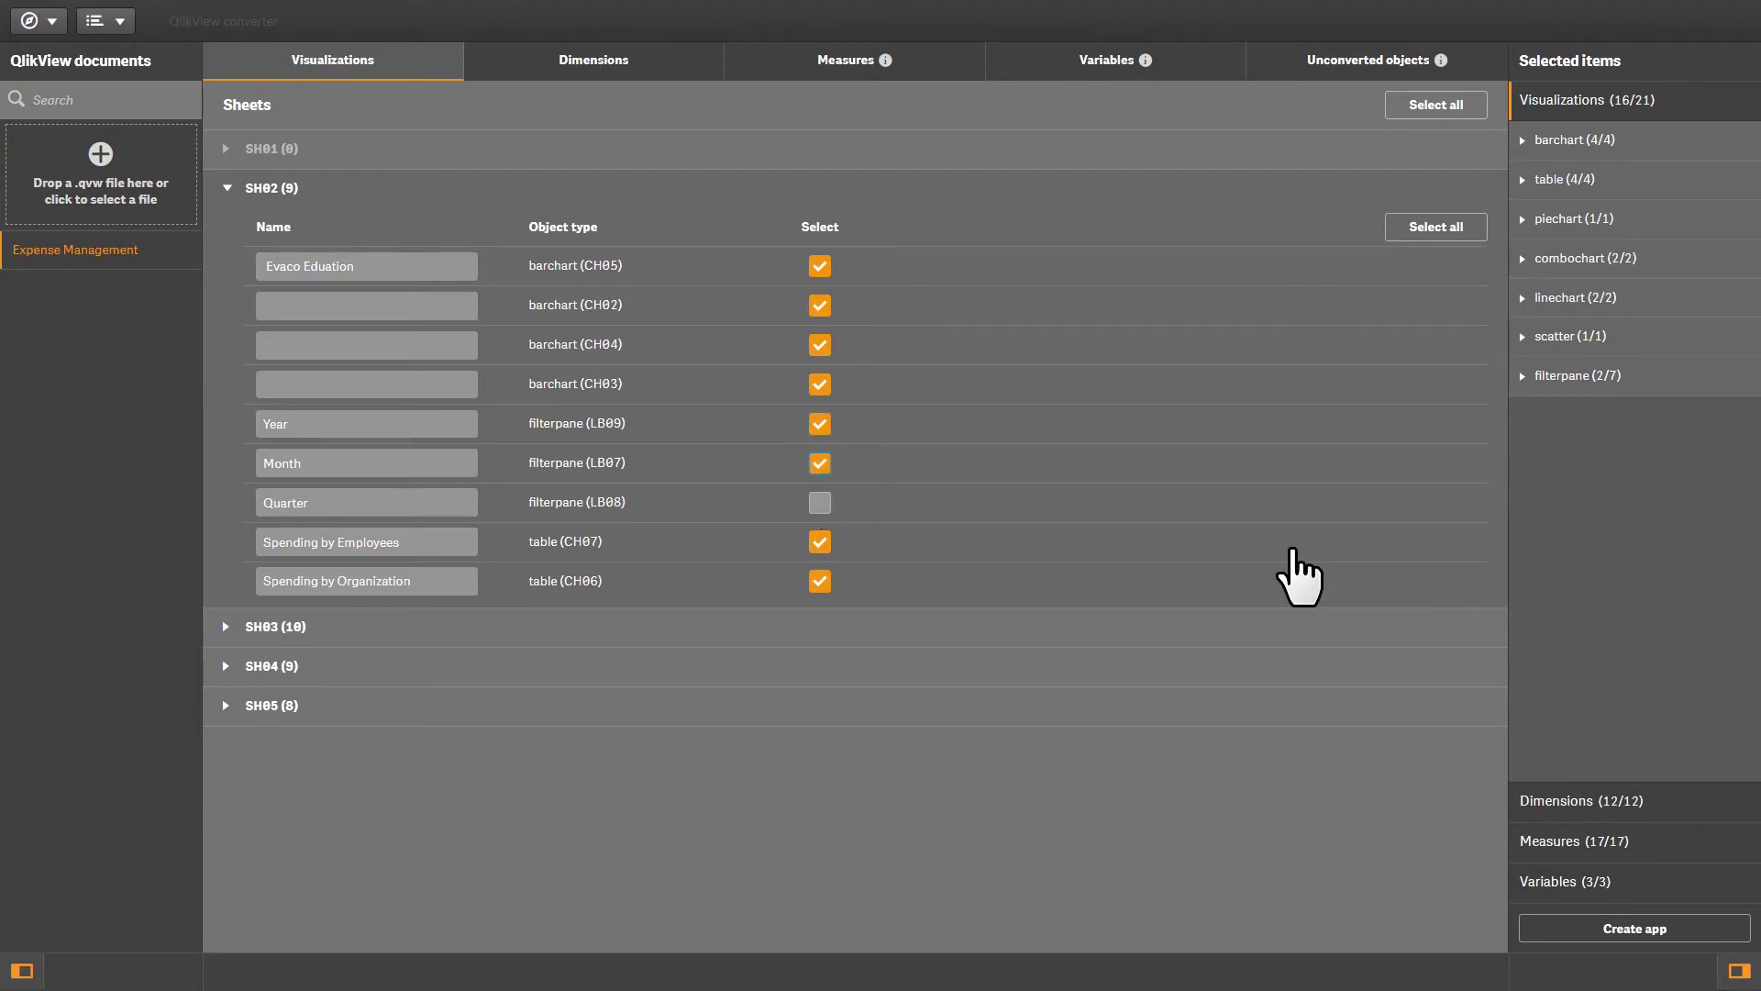
Step: Check the dimensions, measures and variables, and examine the bar, combo and line charts among the selected items
{"action": "left_click", "coordinate": [631, 60]}
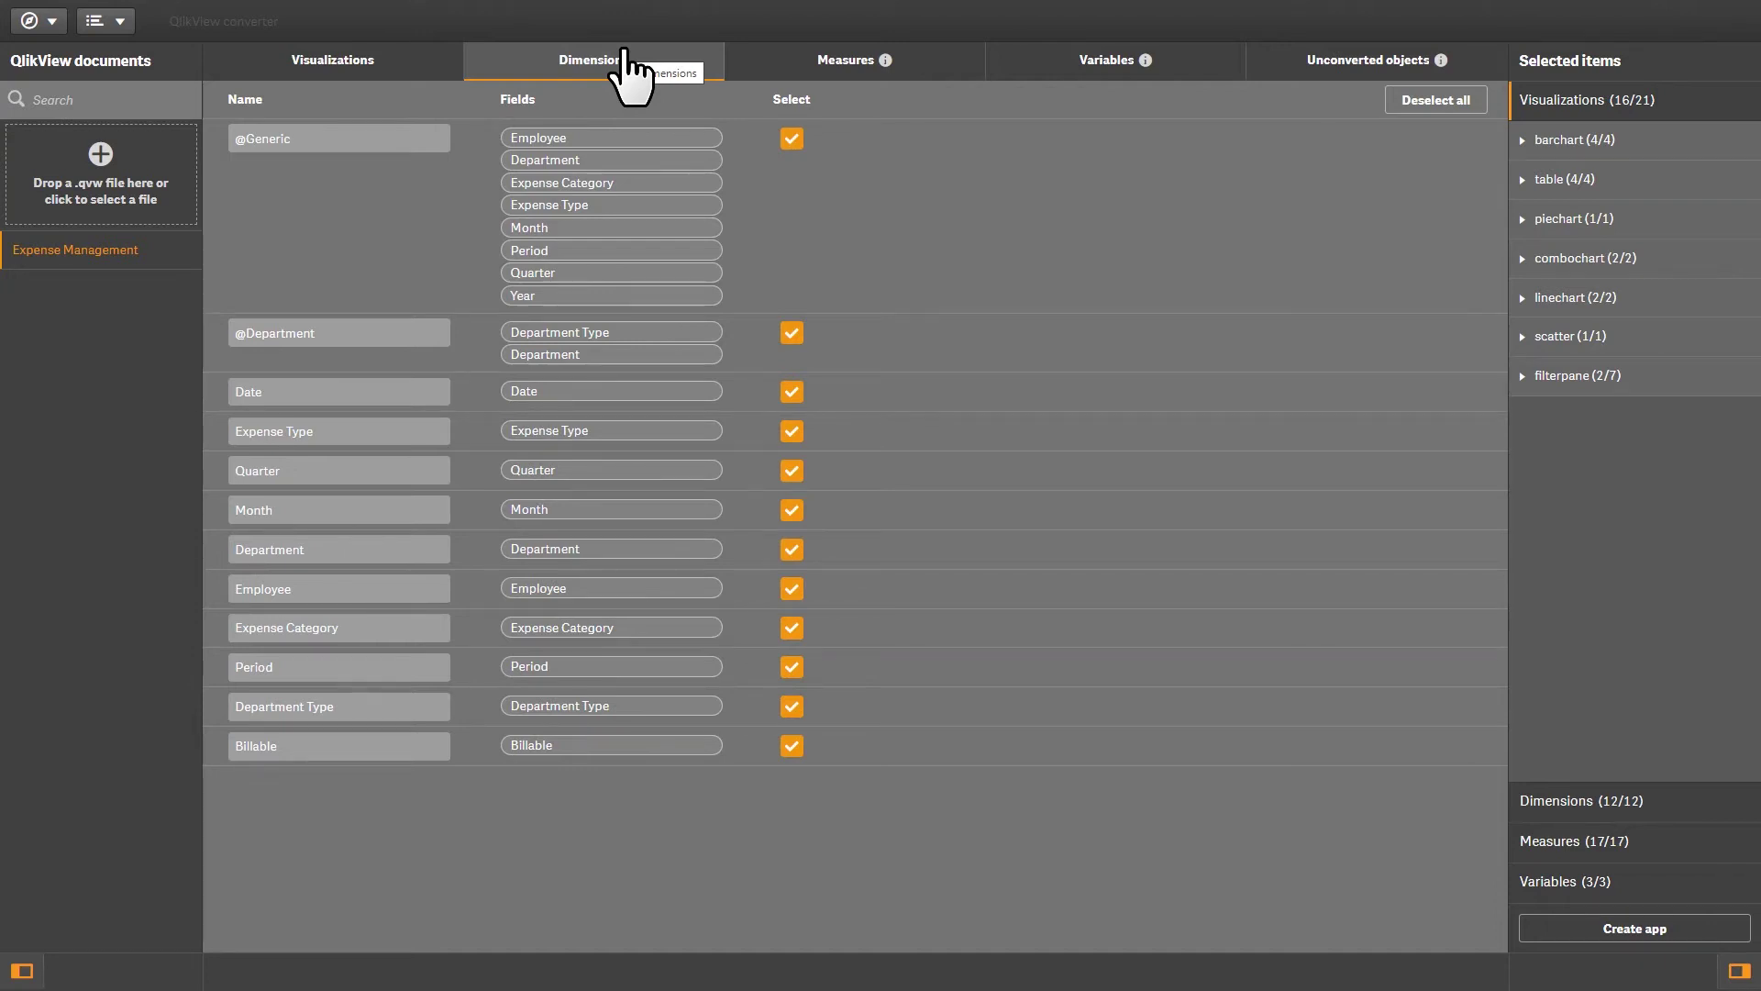
{"action": "left_click", "coordinate": [763, 70]}
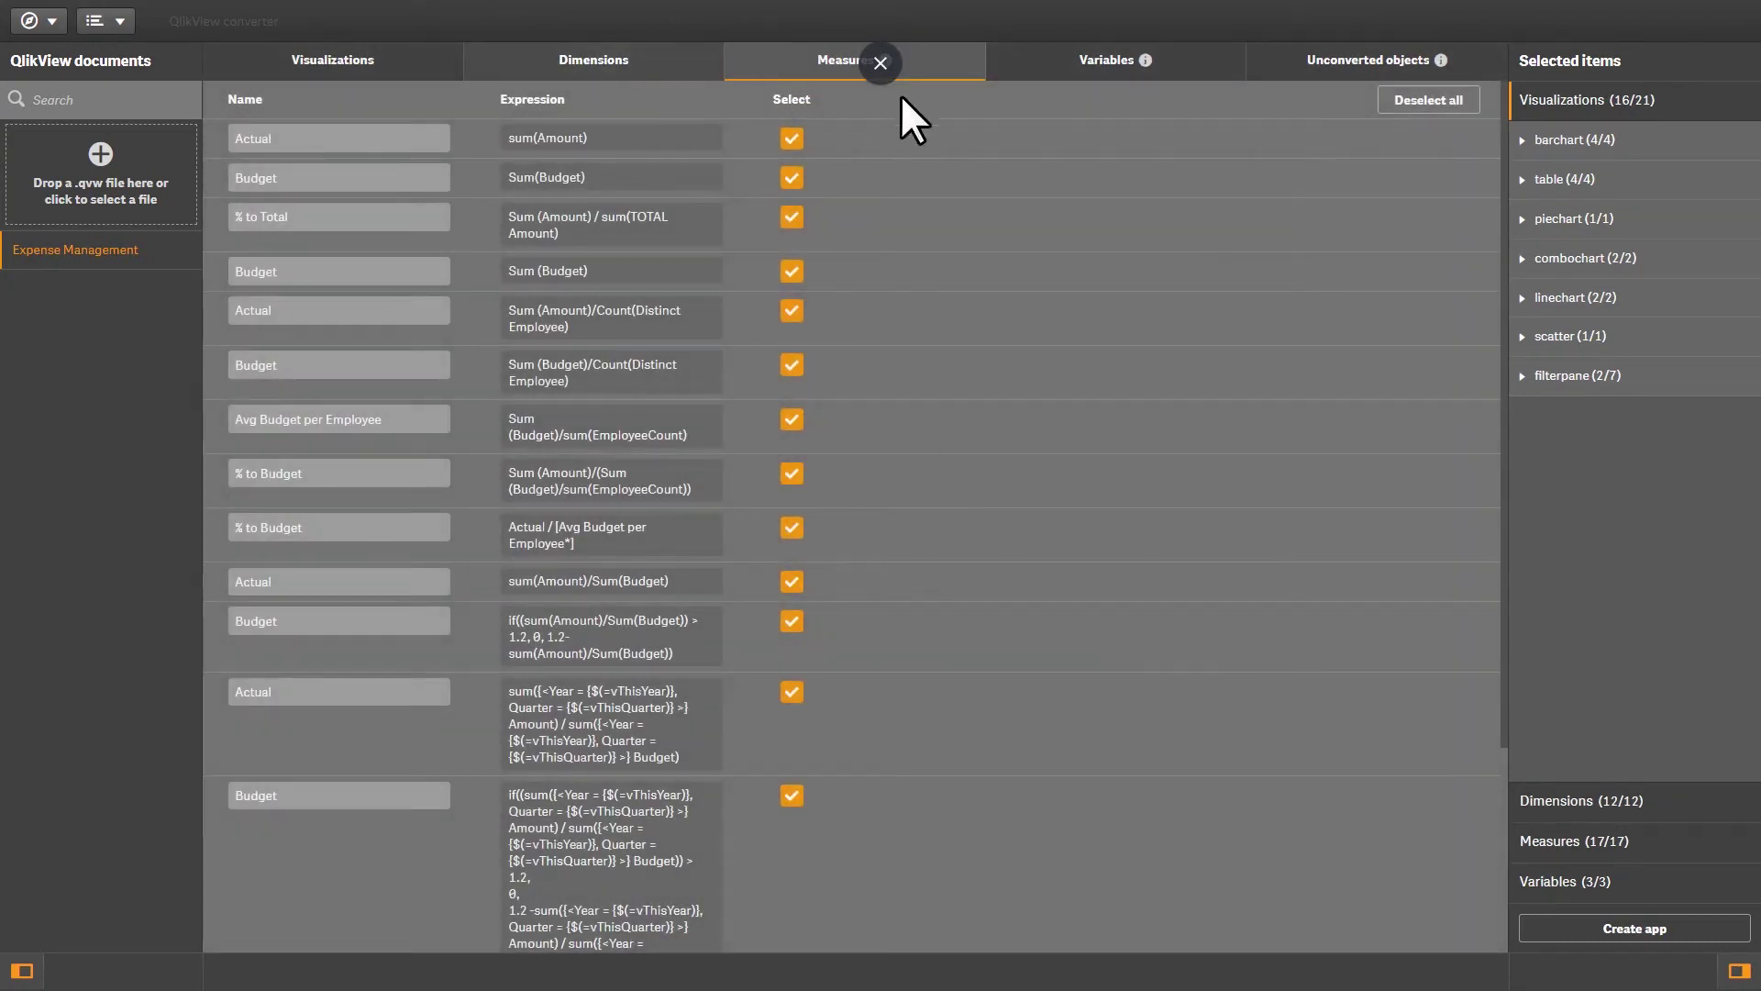
{"action": "left_click", "coordinate": [1089, 101]}
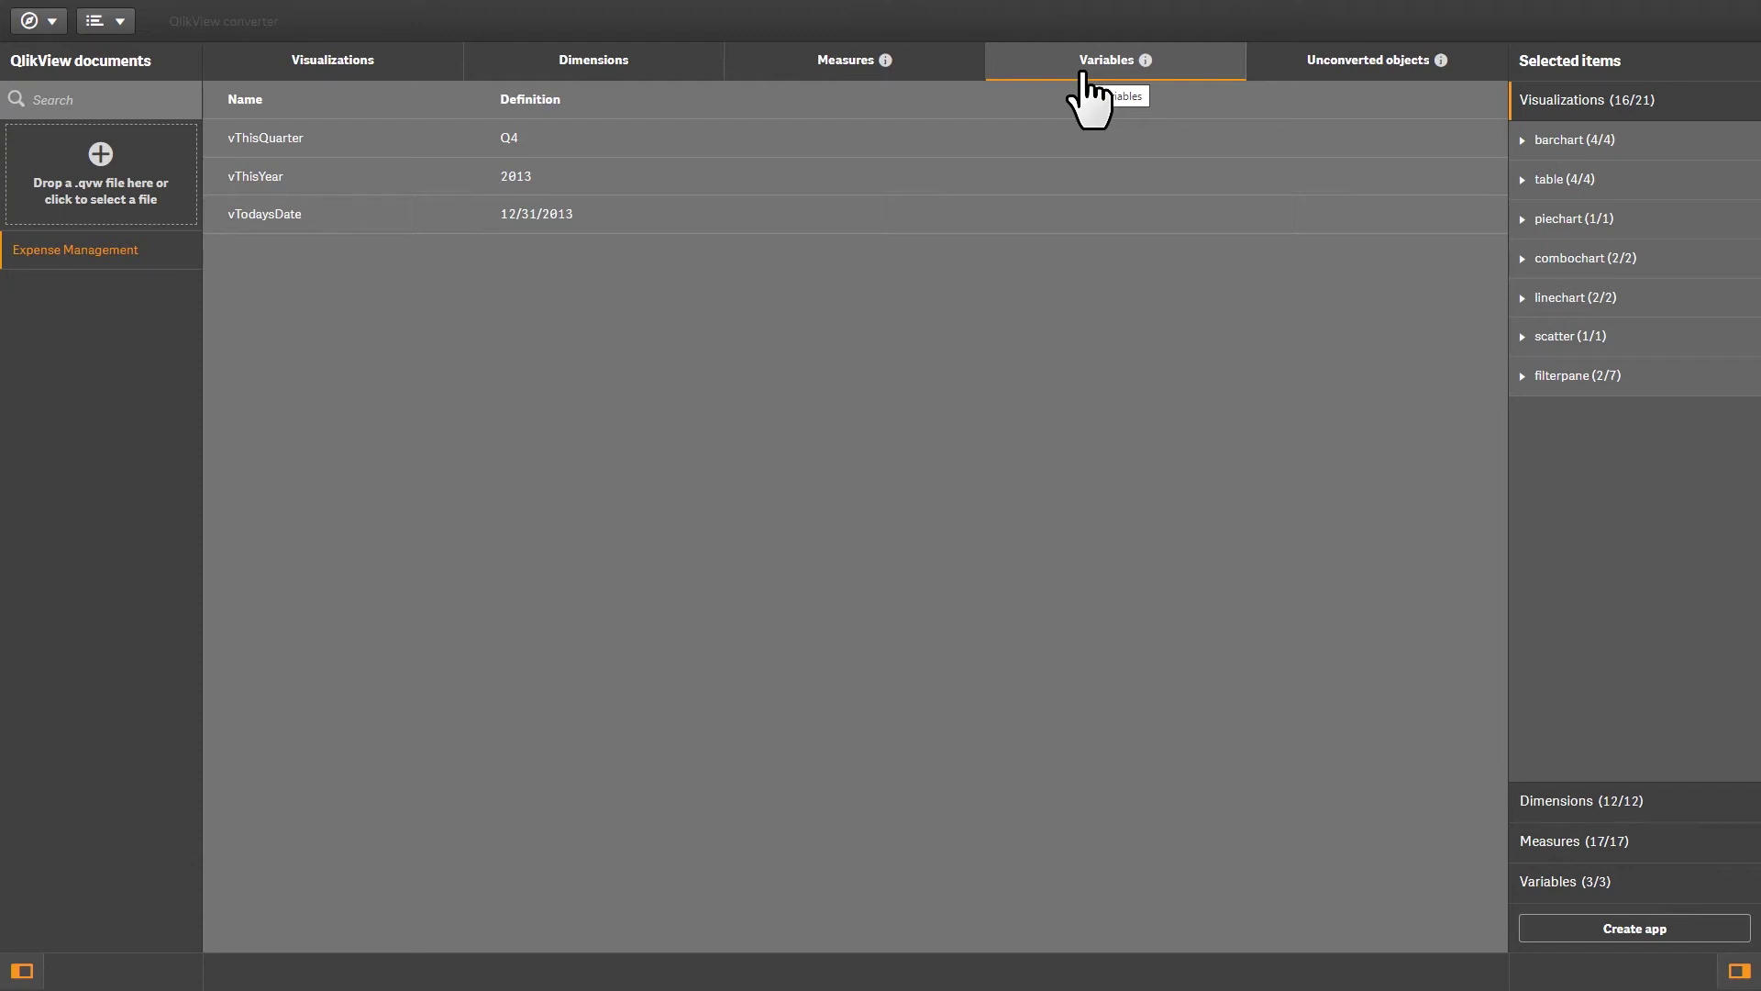
{"action": "left_click", "coordinate": [1592, 139]}
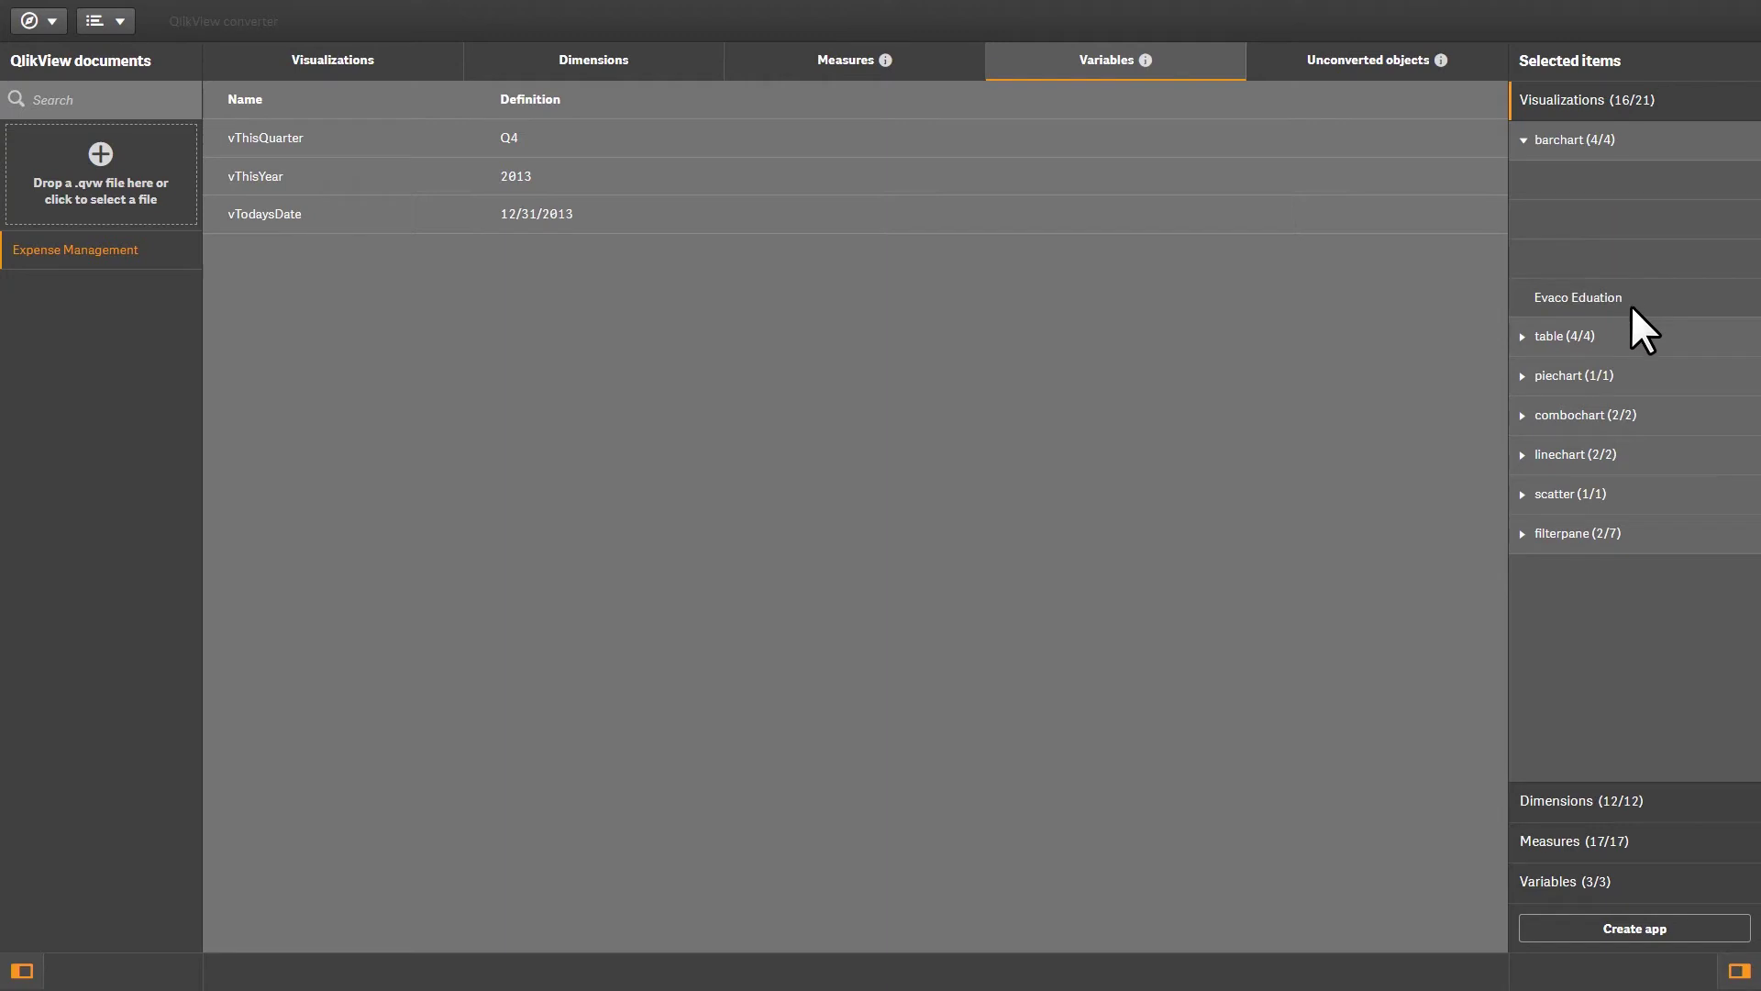
{"action": "left_click", "coordinate": [1624, 415]}
{"action": "left_click", "coordinate": [1559, 539]}
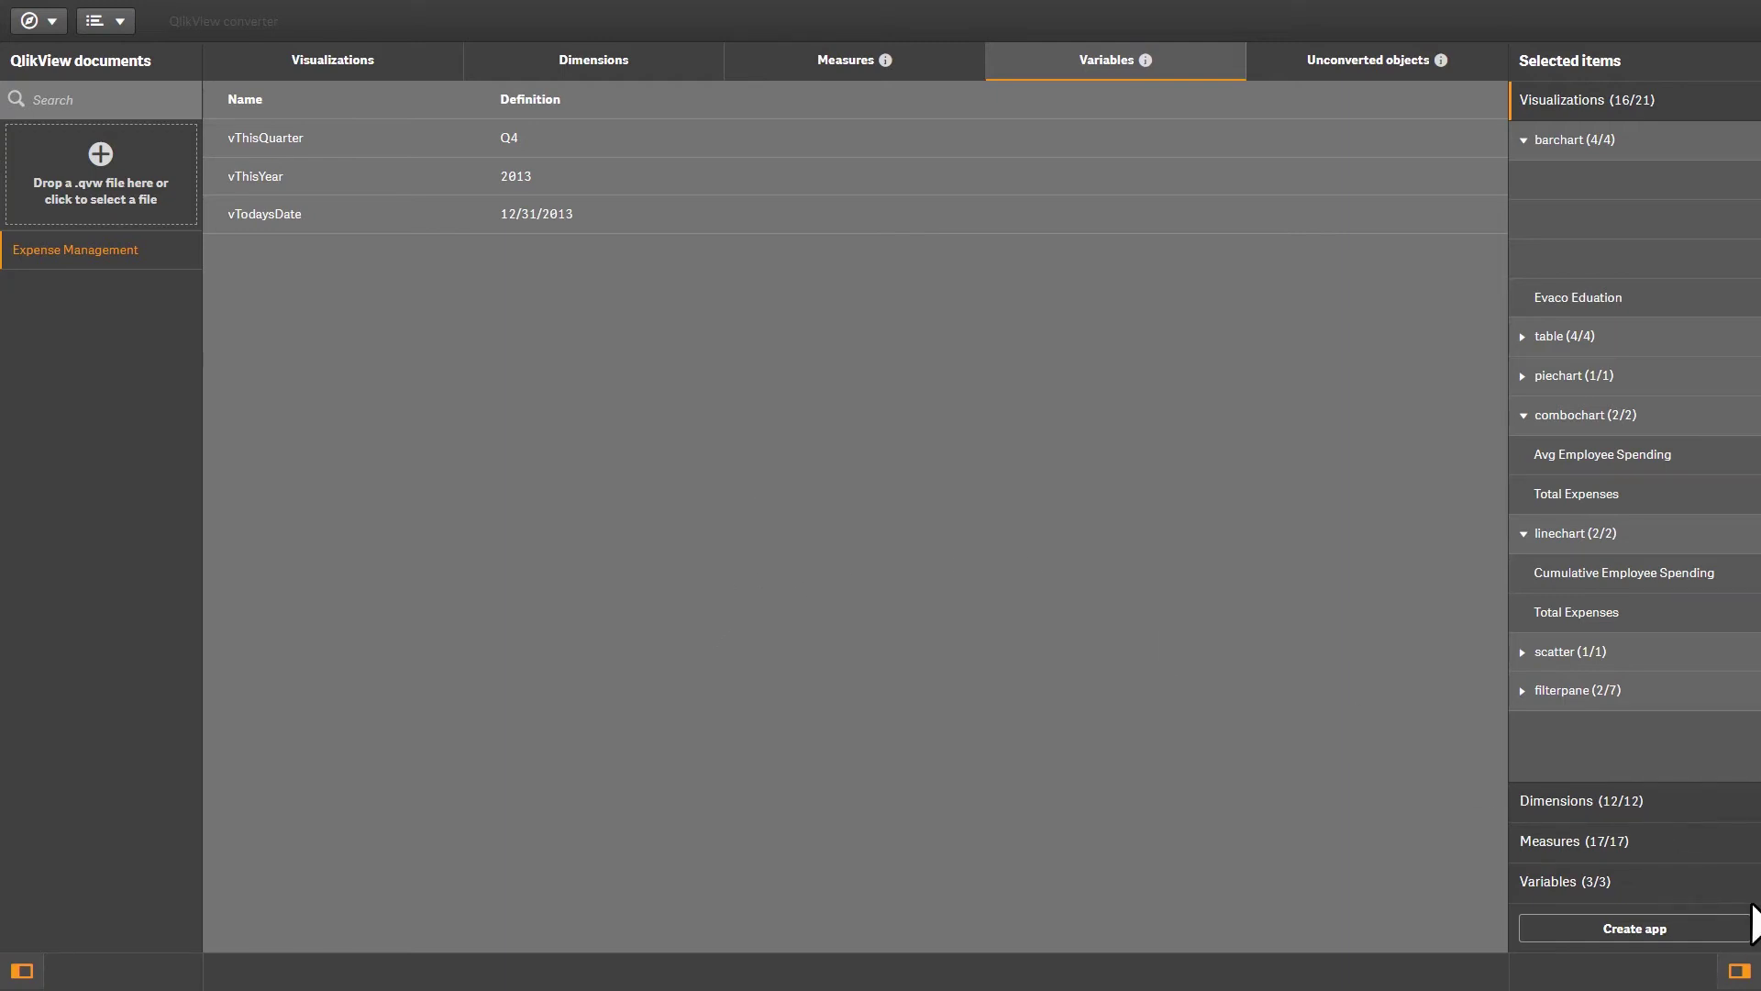
Step: Create the app from the selected items and open Expense Management from the Qlik Sense hub
{"action": "left_click", "coordinate": [1630, 930]}
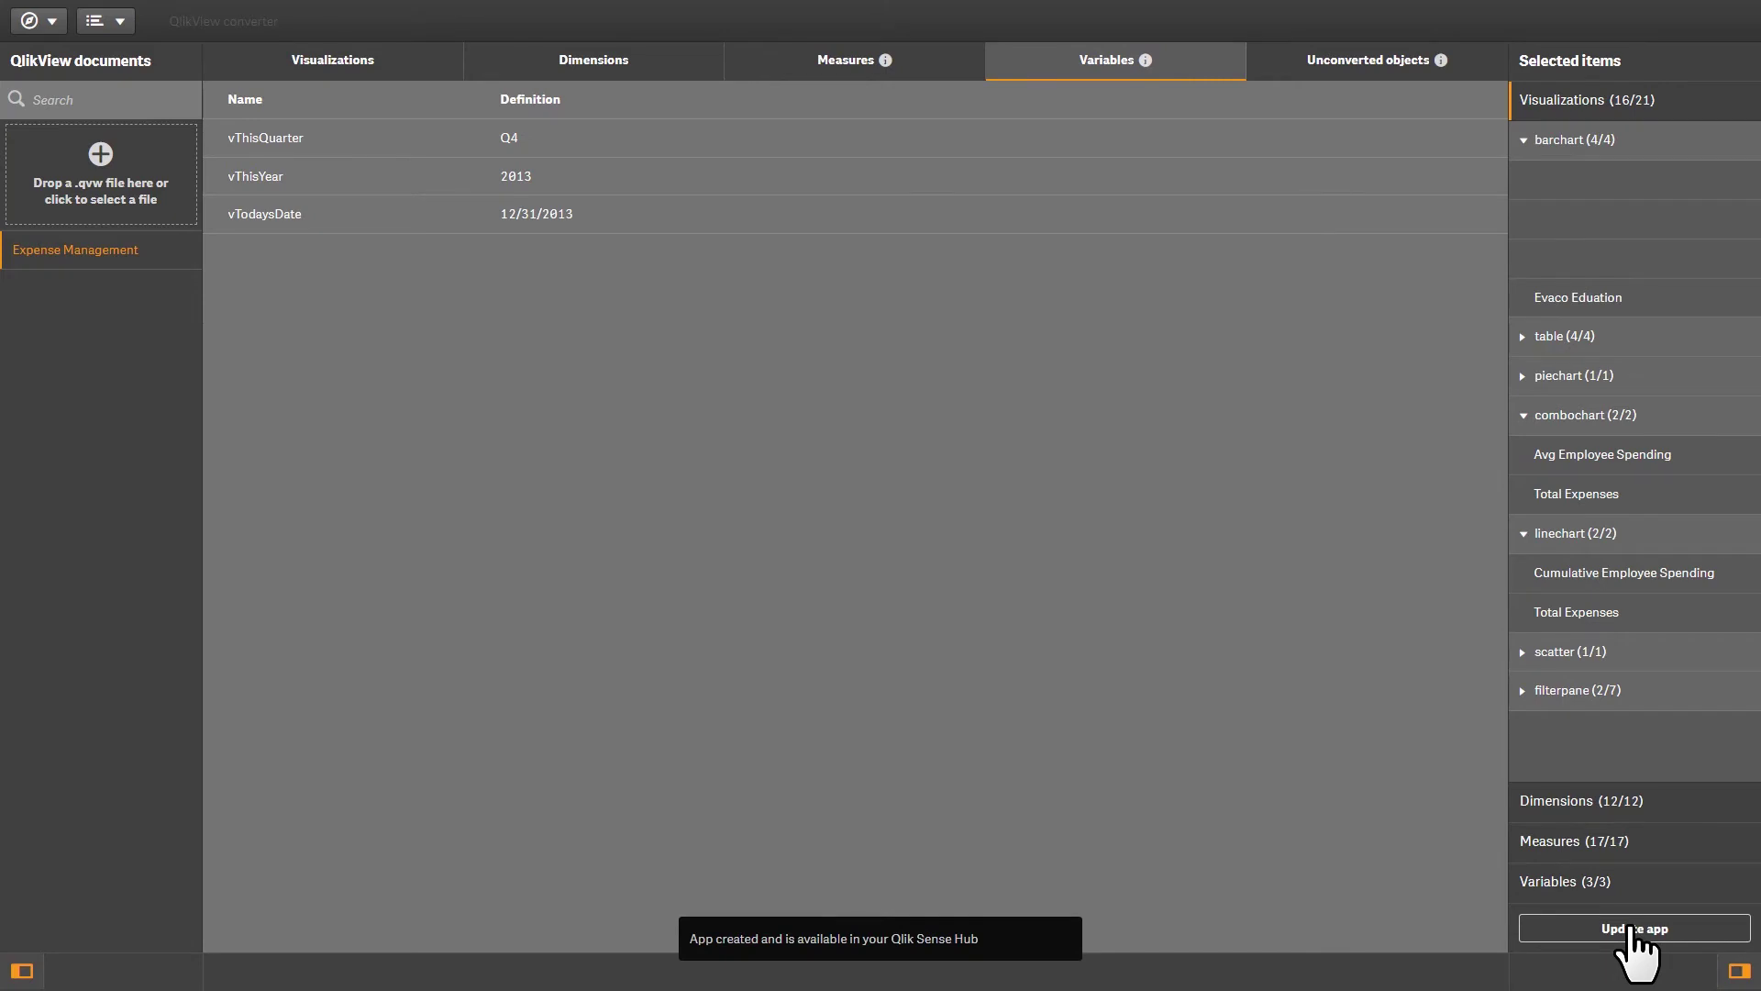
{"action": "key", "text": "F11"}
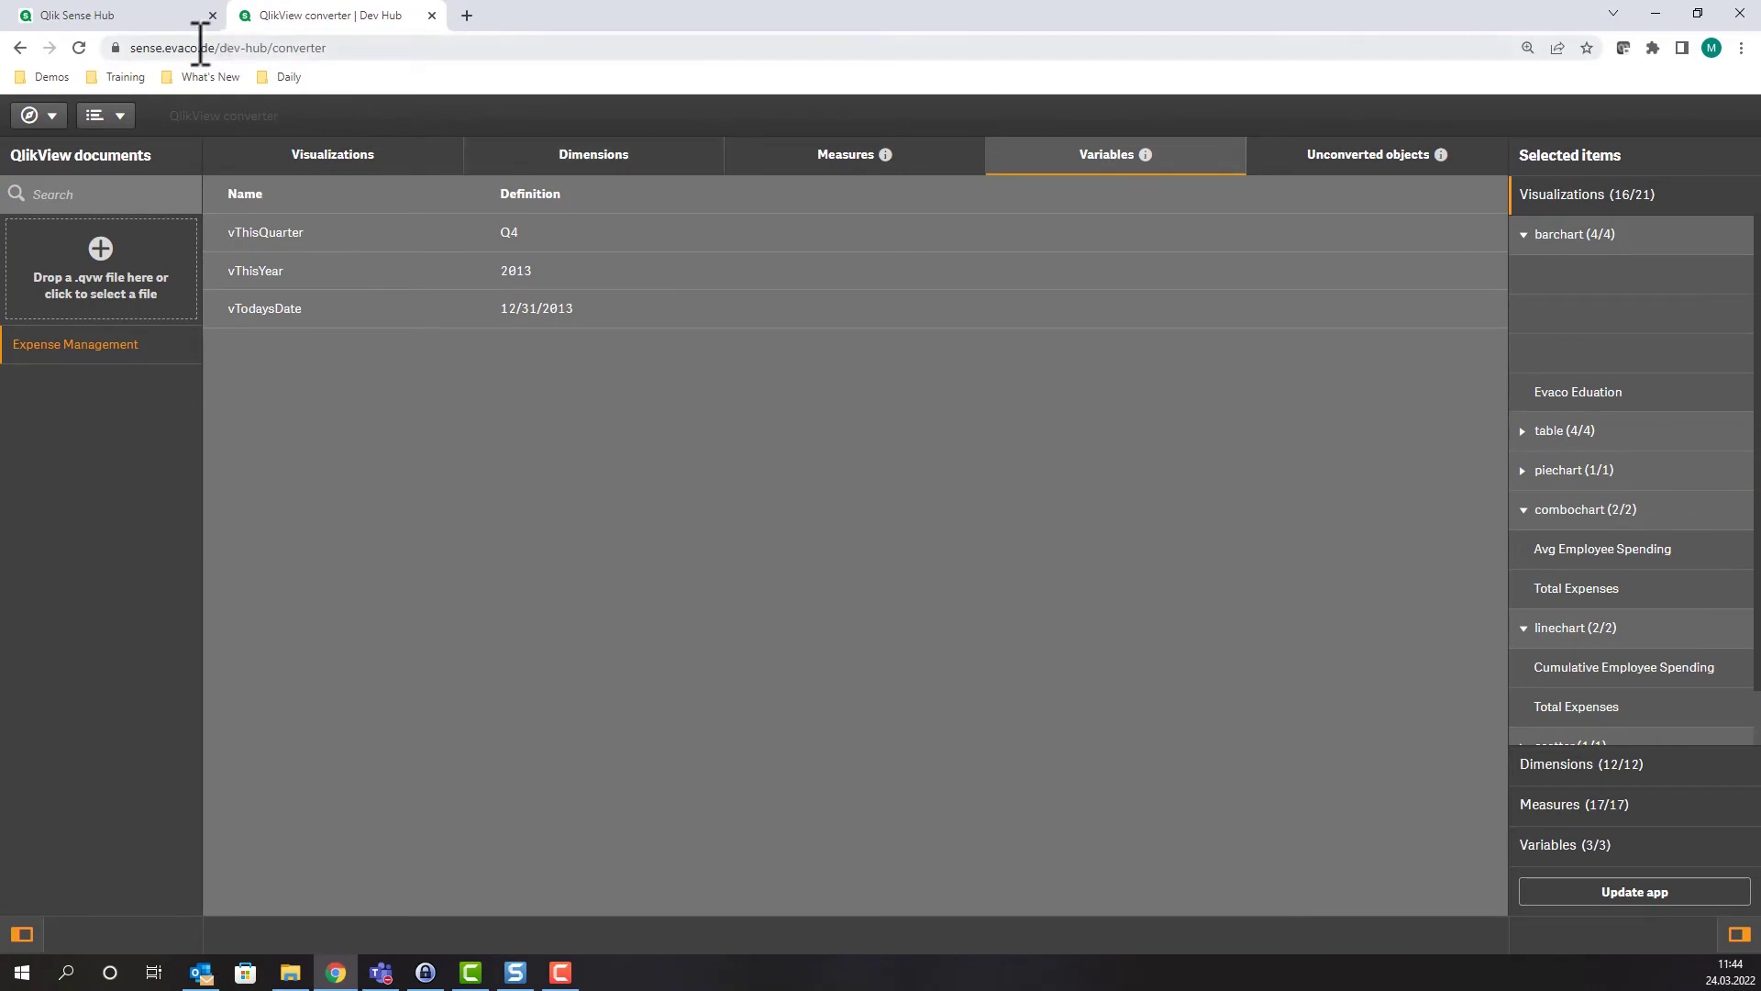
{"action": "left_click", "coordinate": [110, 15]}
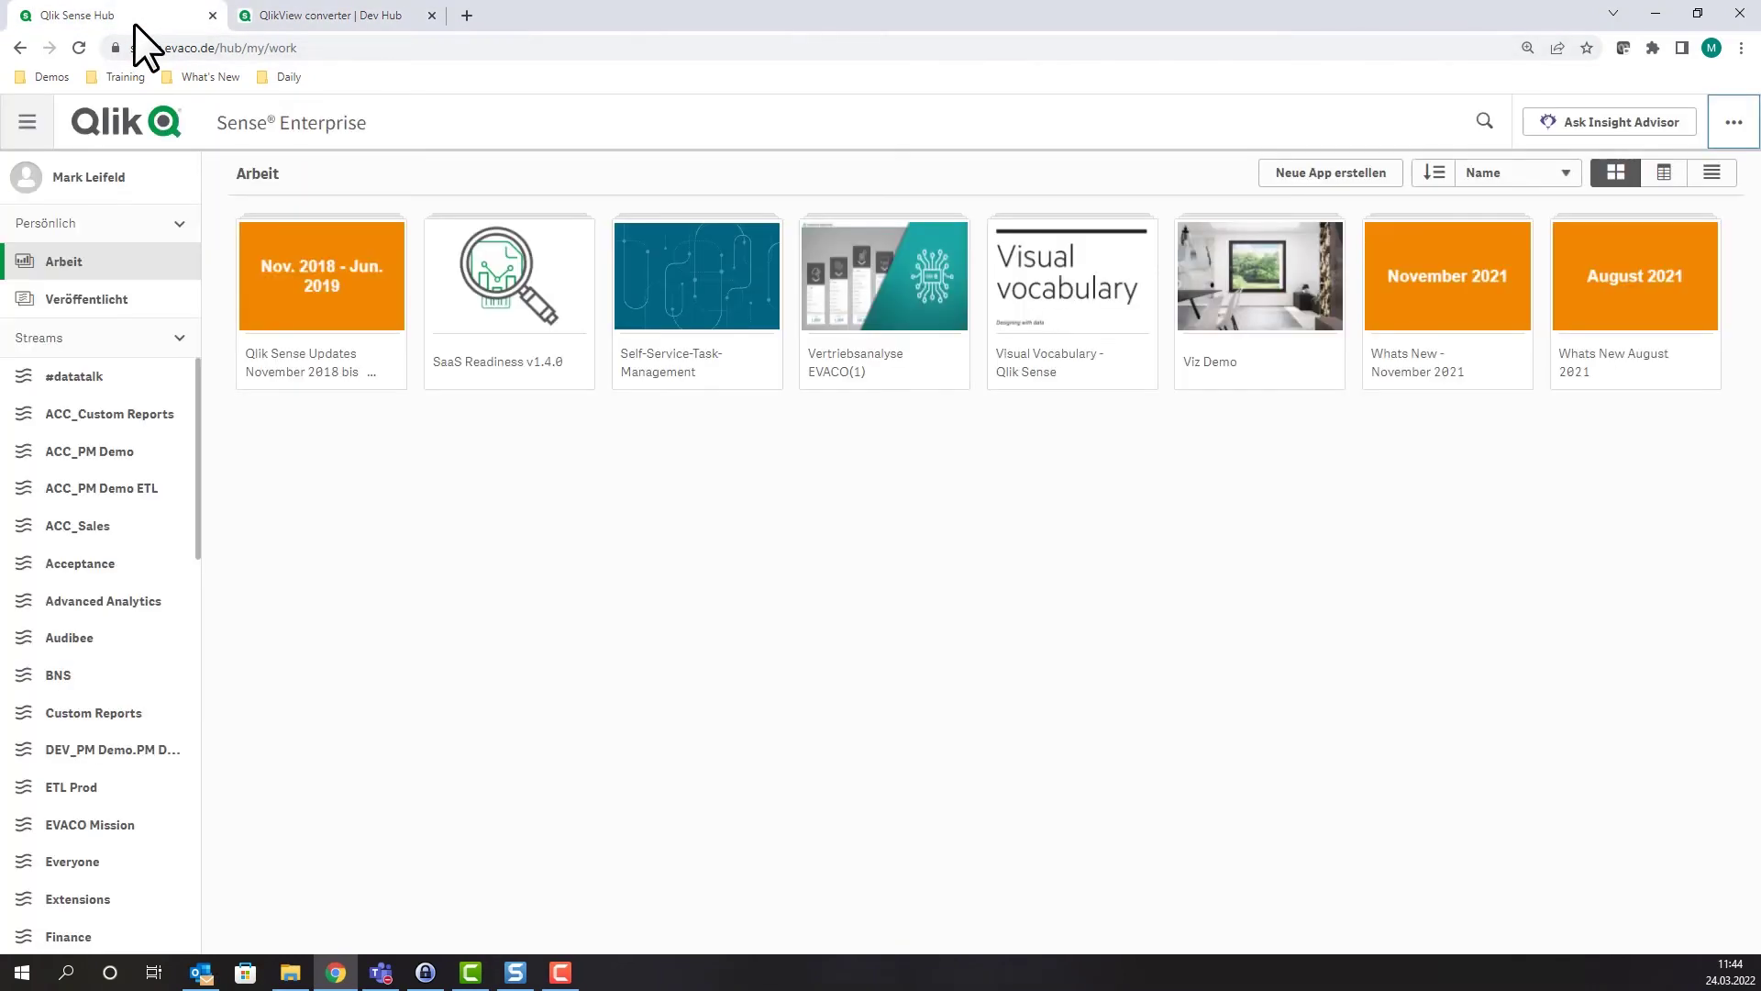
{"action": "key", "text": "F11"}
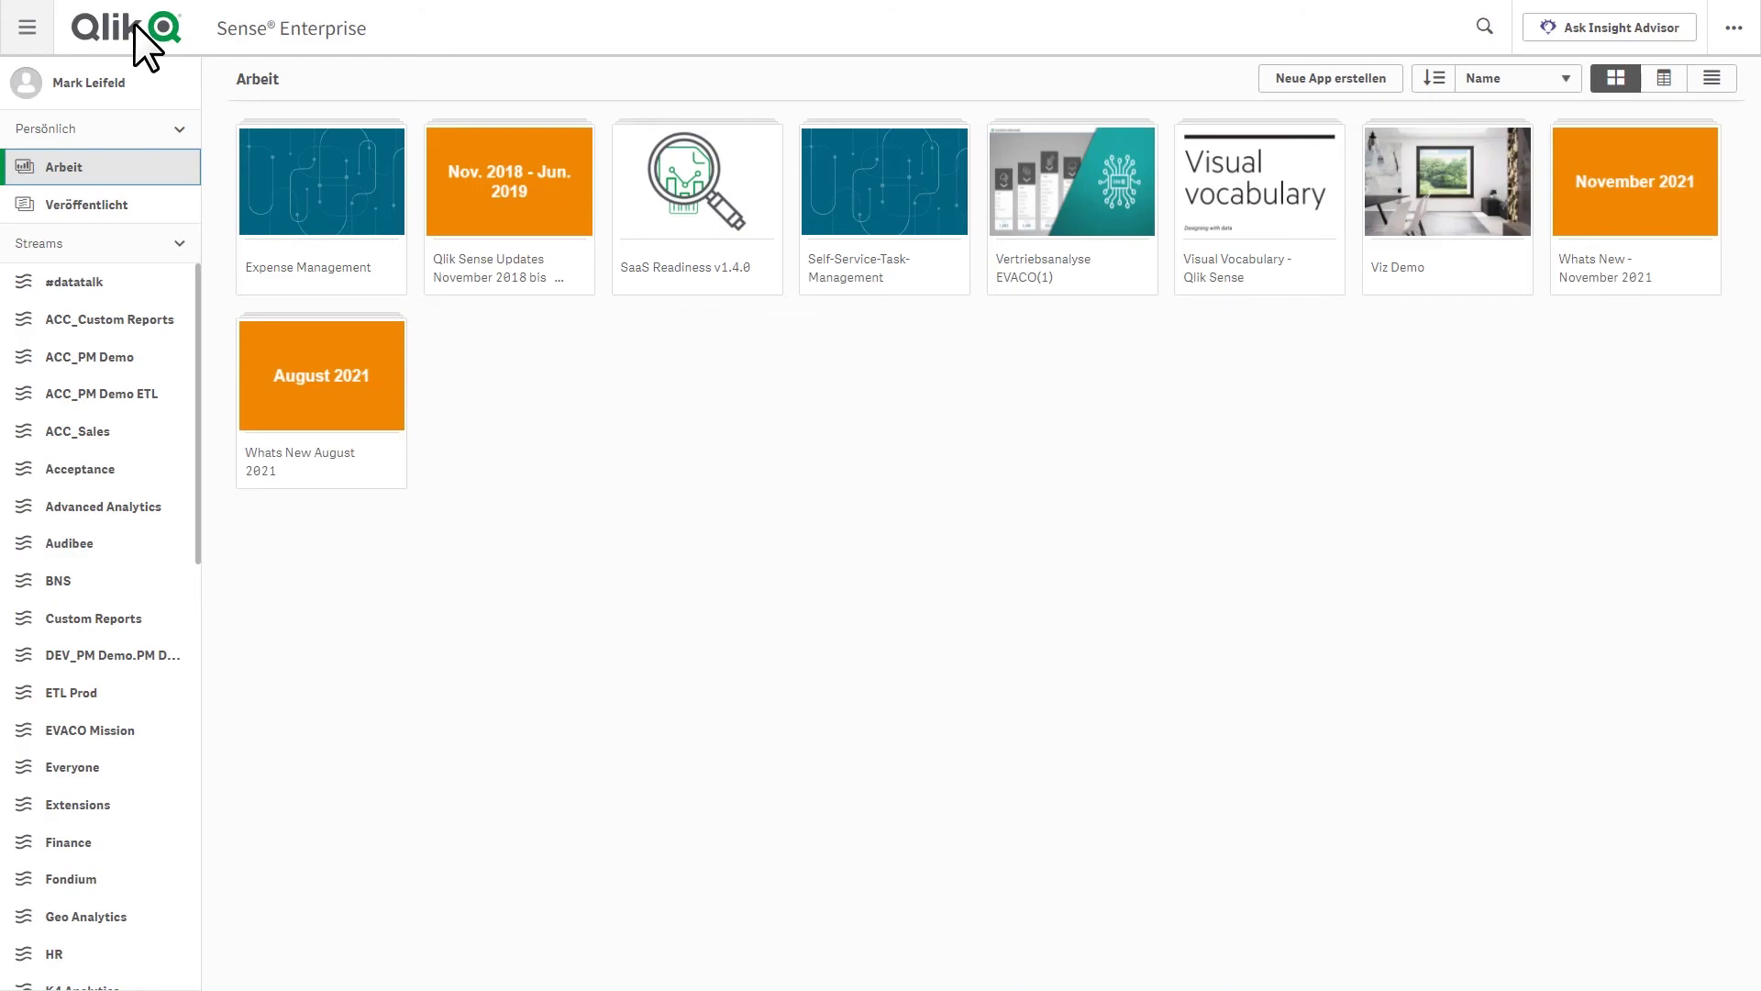
{"action": "left_click", "coordinate": [268, 180]}
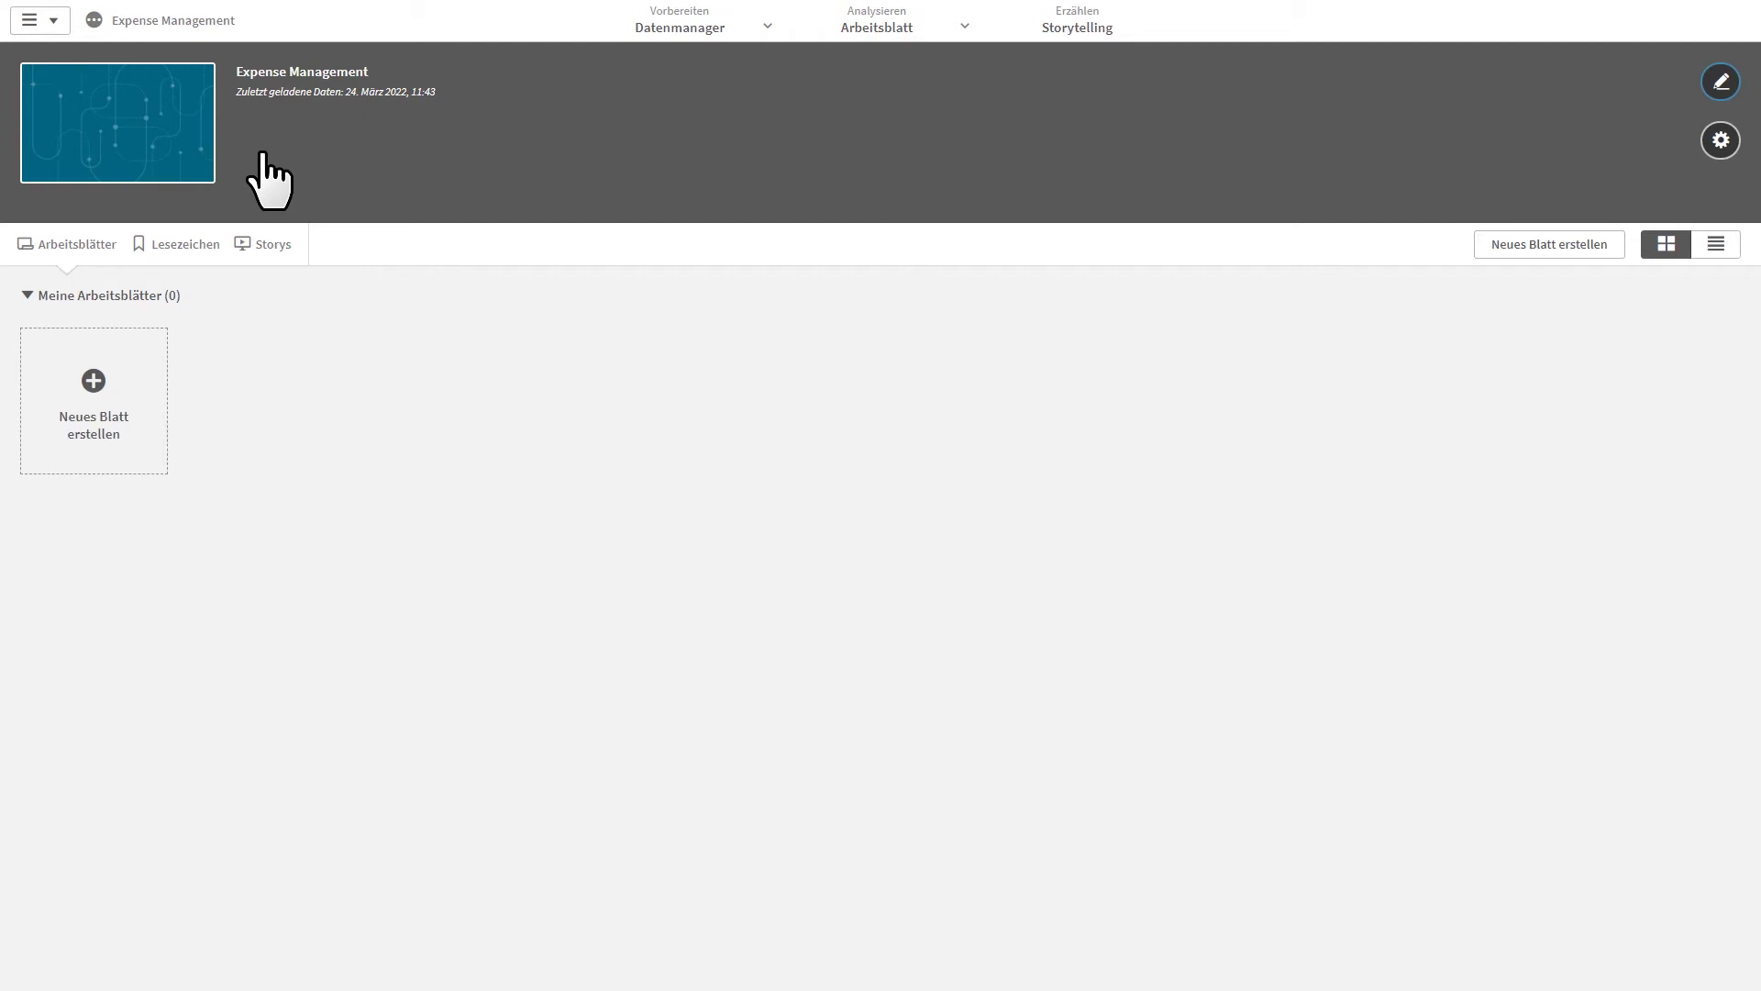
Step: Create a new sheet in the Expense Management app and open it for editing
{"action": "left_click", "coordinate": [99, 384]}
{"action": "left_click", "coordinate": [91, 415]}
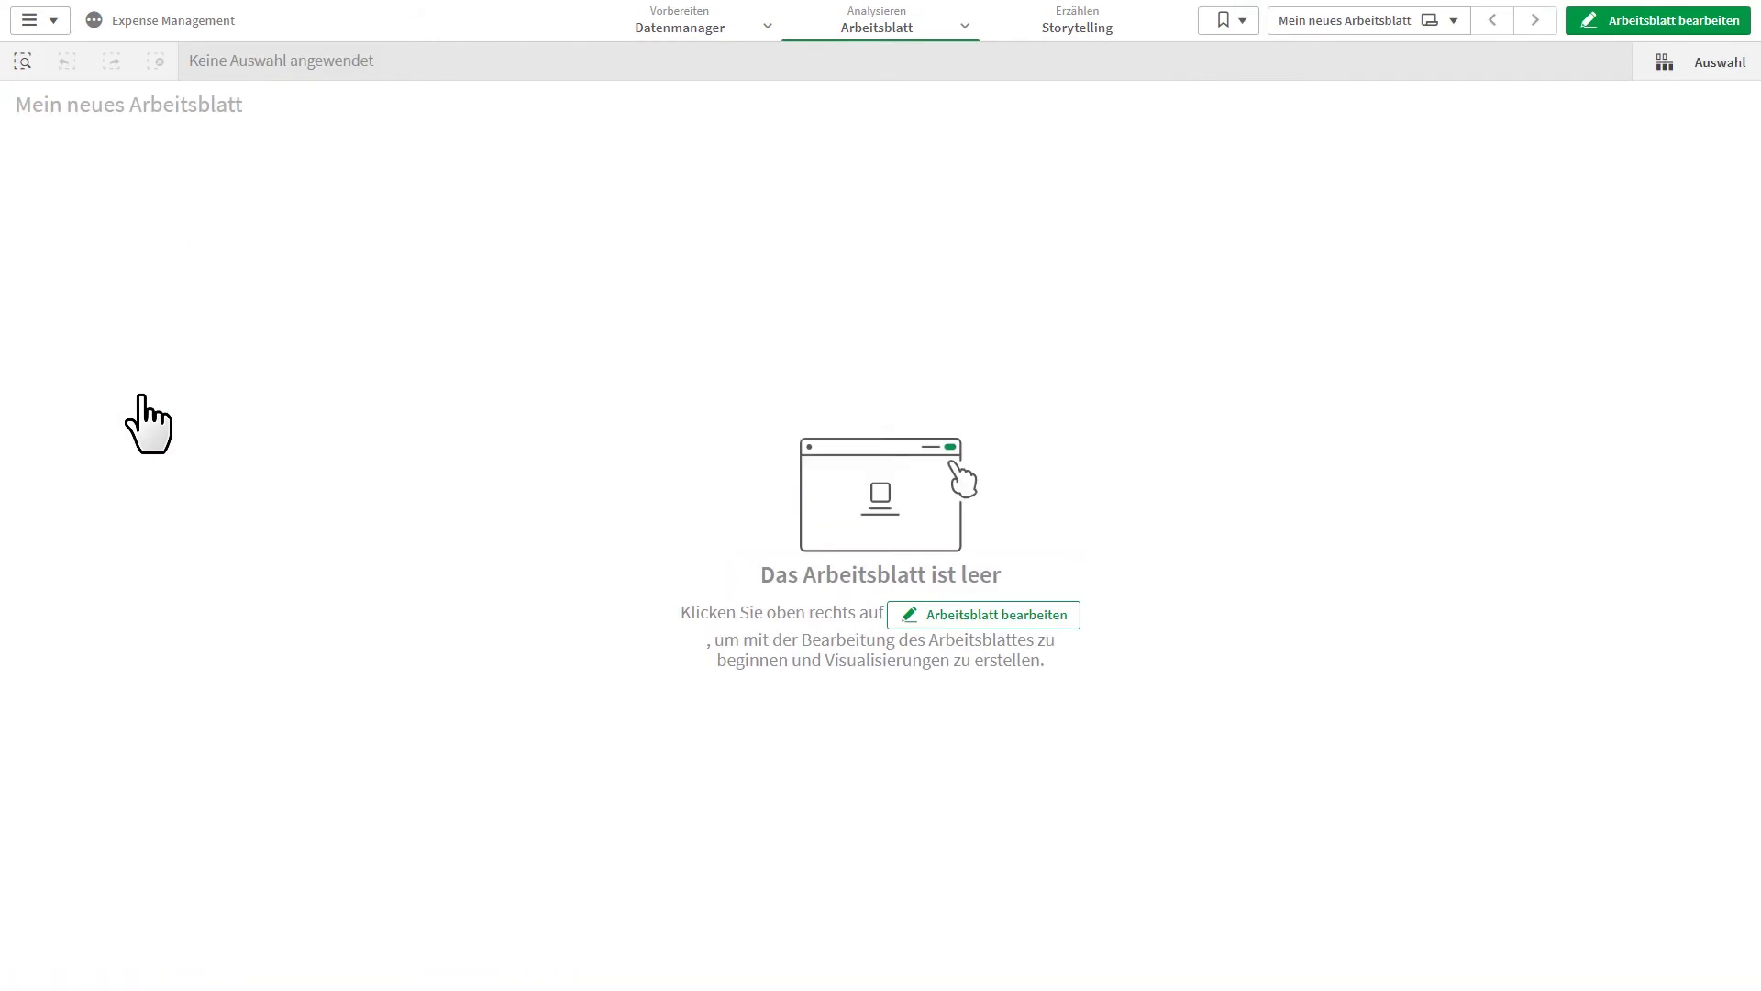
{"action": "left_click", "coordinate": [1642, 25]}
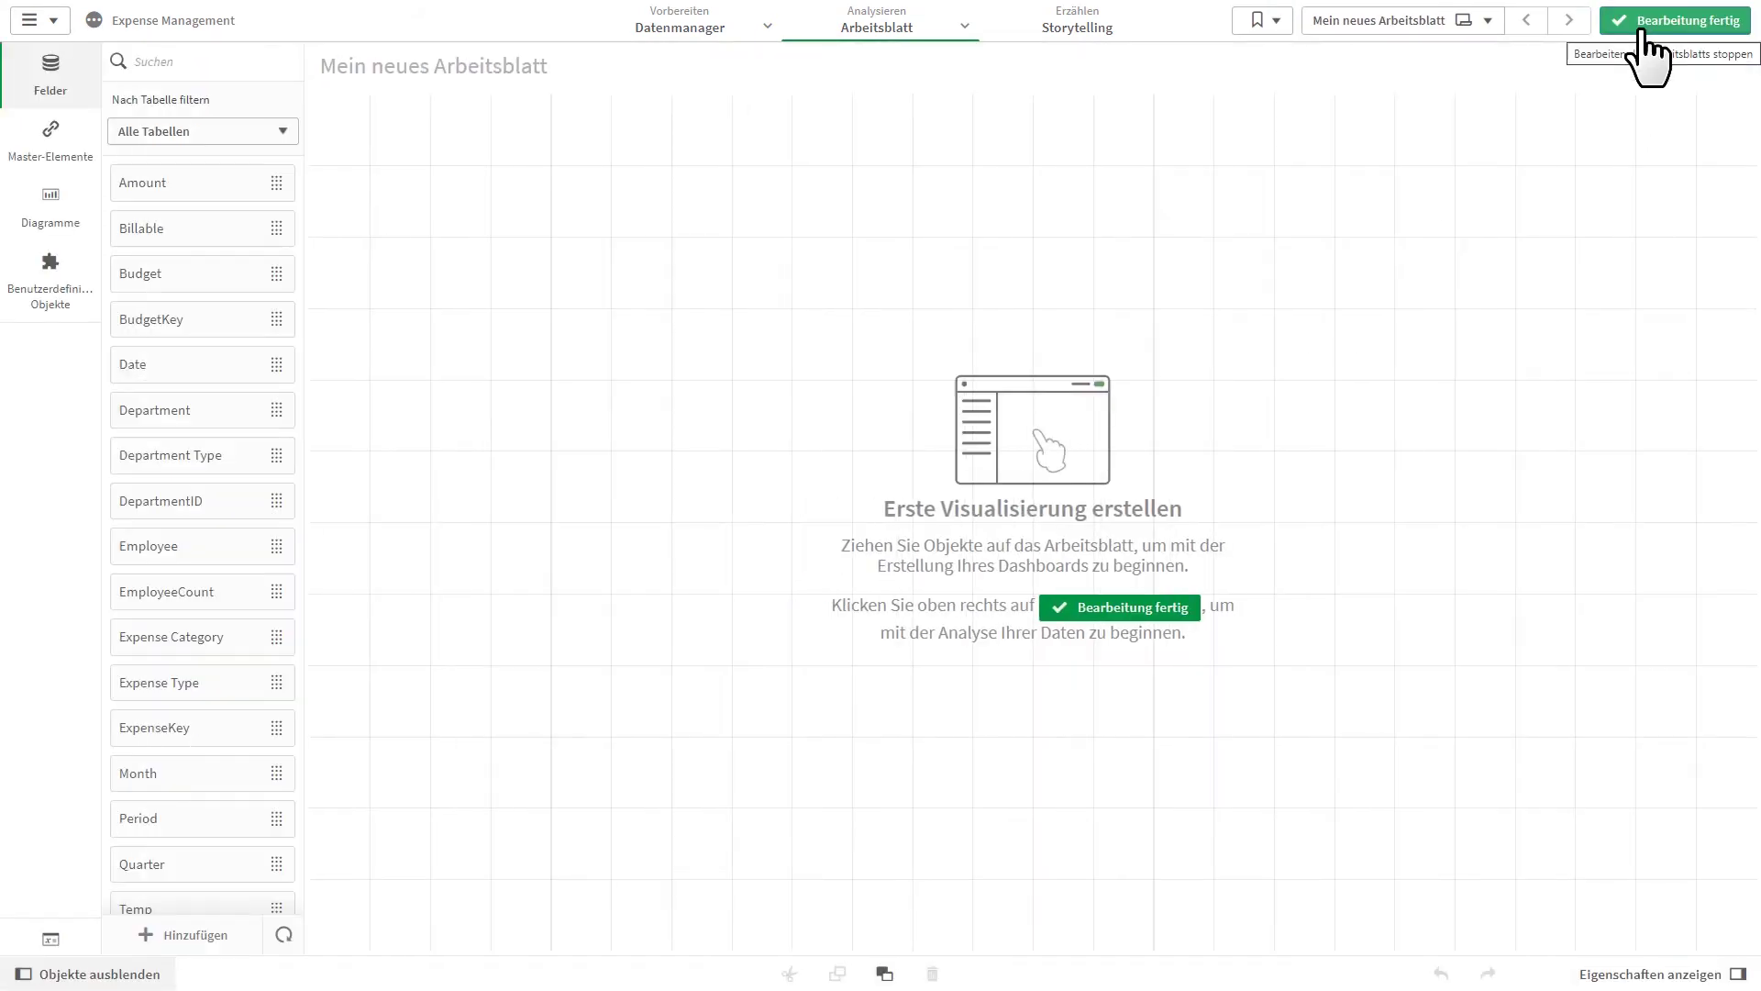
Step: Examine the converted measures and dimensions among the app's master items
{"action": "left_click", "coordinate": [80, 167]}
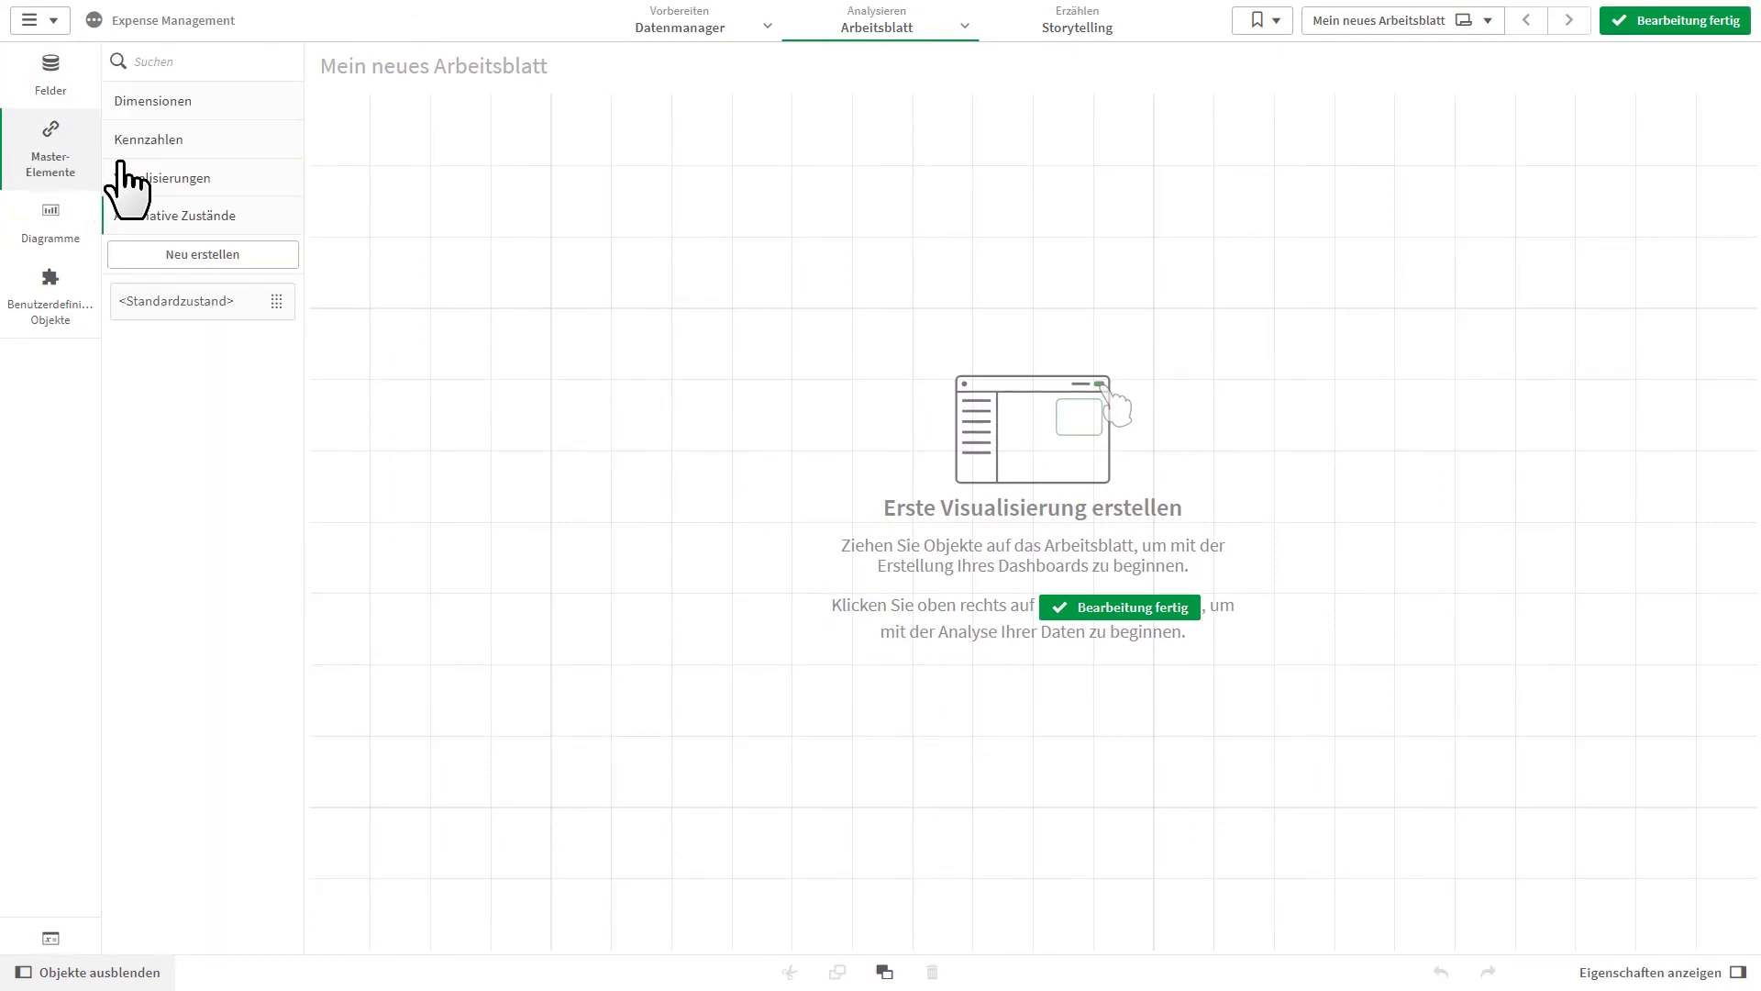
{"action": "left_click", "coordinate": [152, 142]}
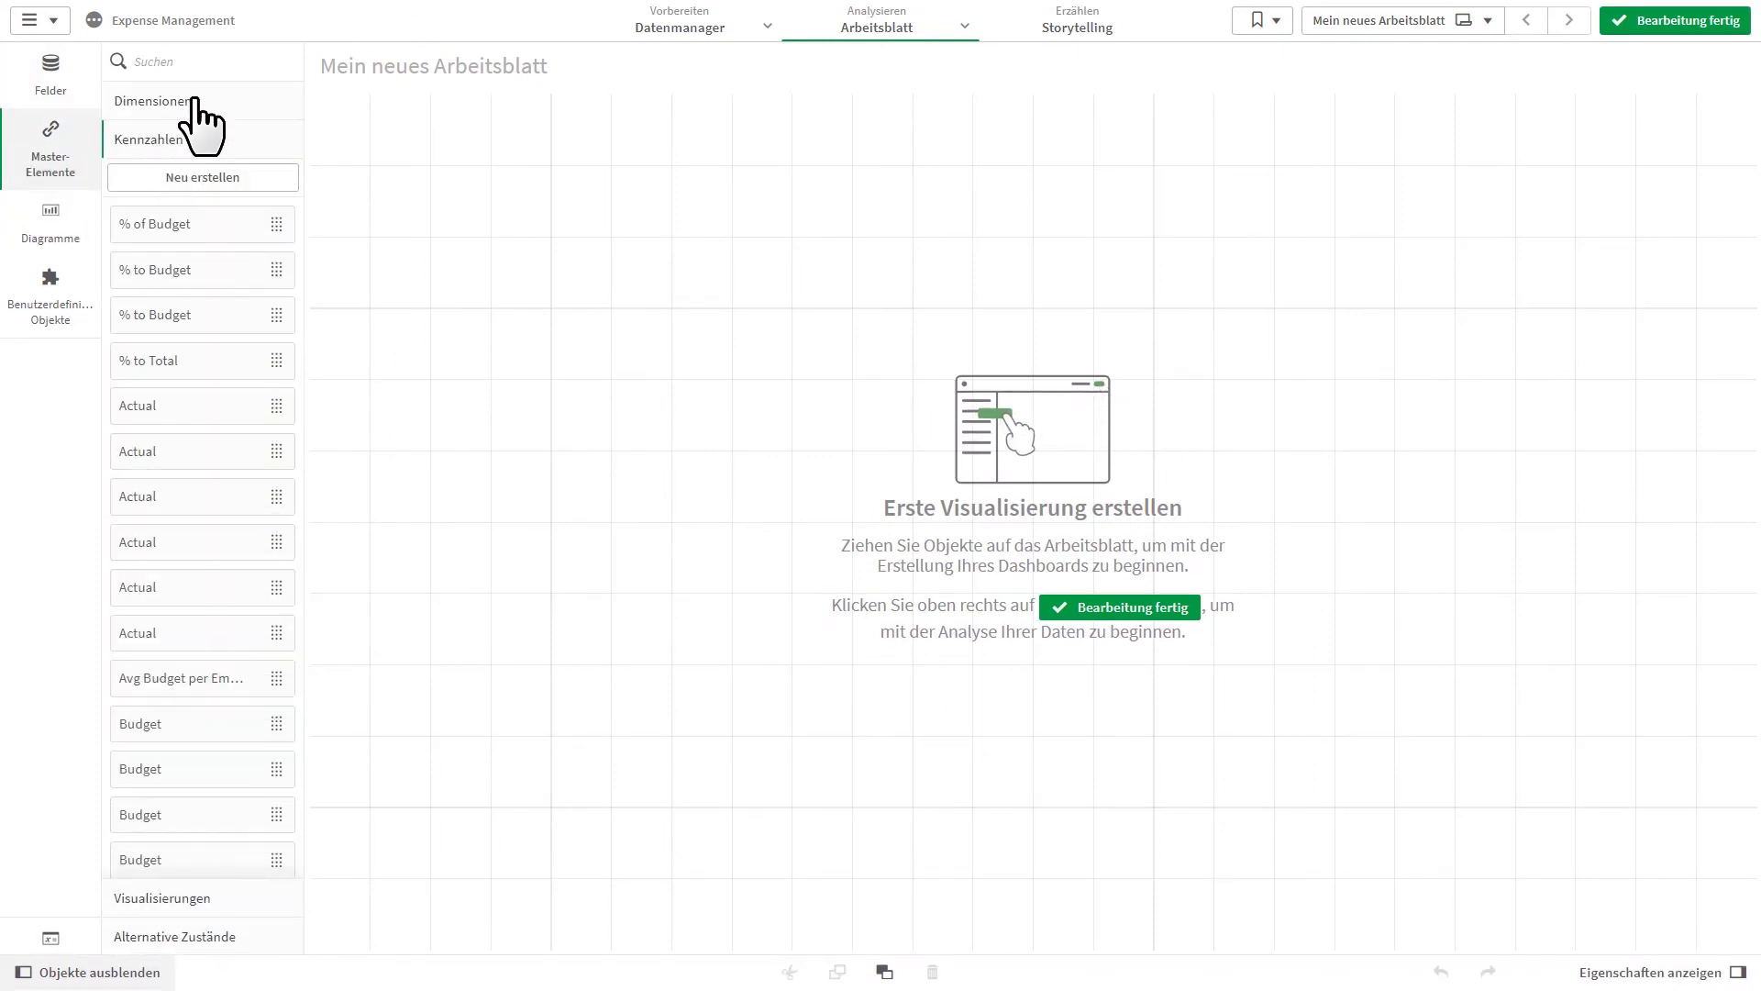
{"action": "left_click", "coordinate": [194, 101]}
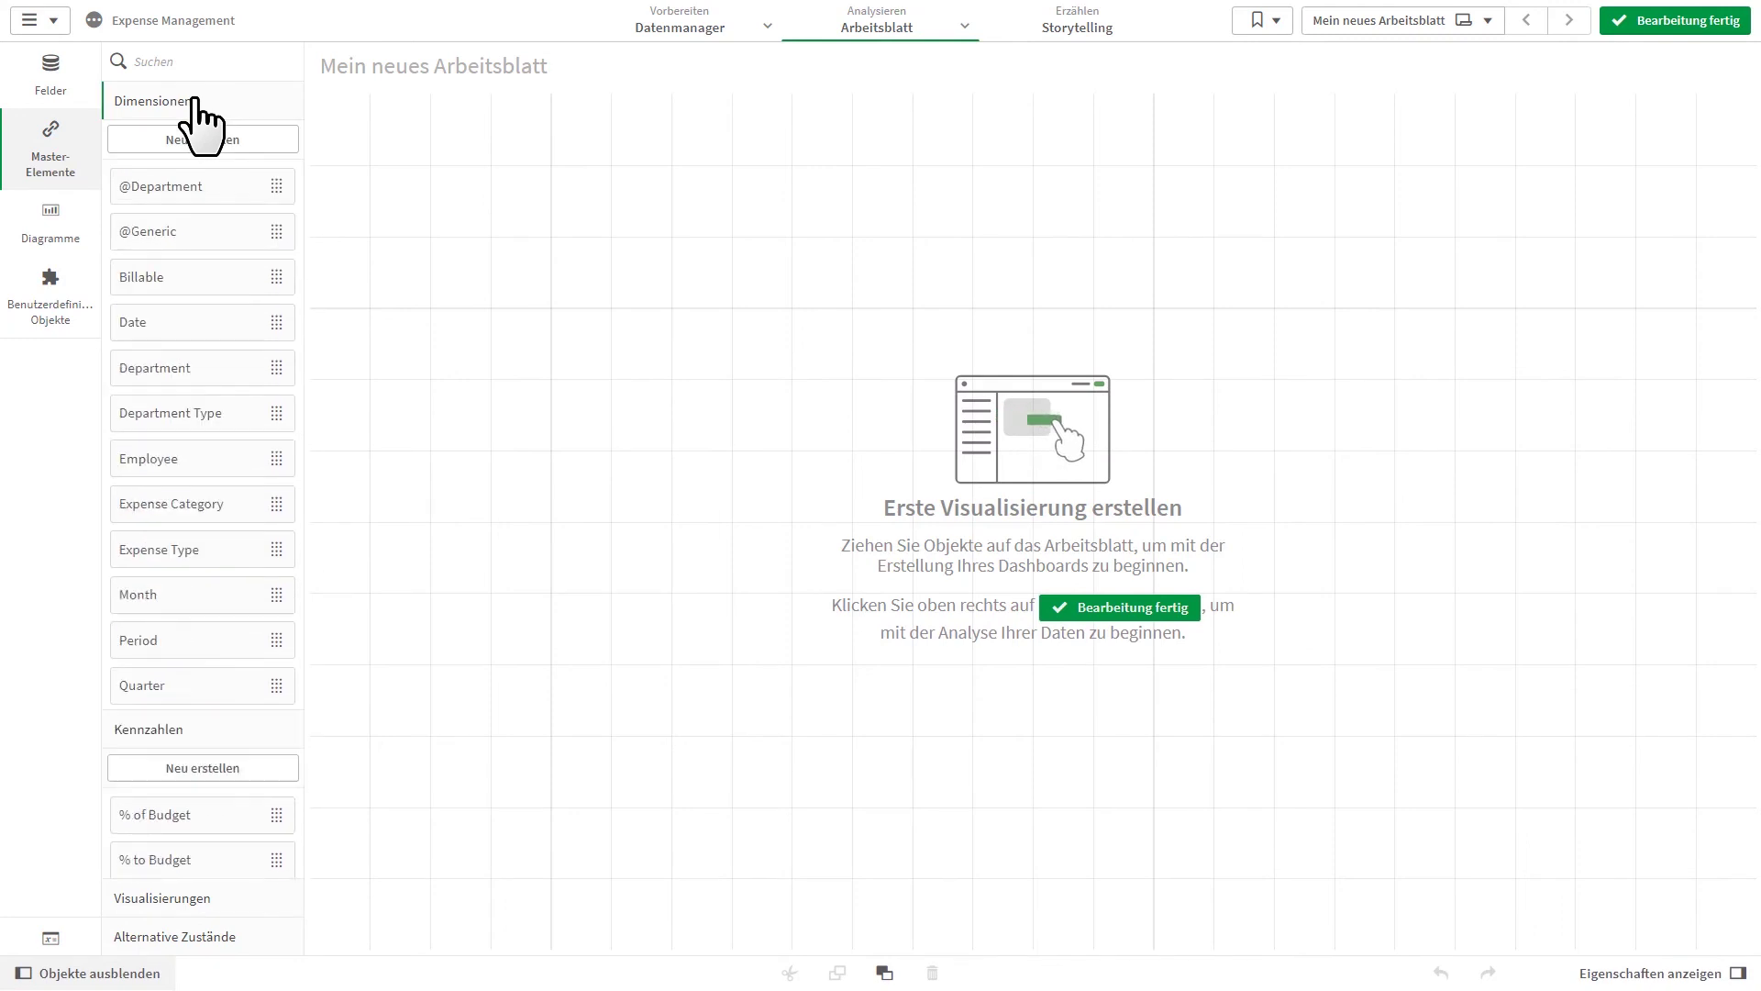
Step: Place the Evaco Eduation master visualization on the empty sheet
{"action": "left_click", "coordinate": [201, 909]}
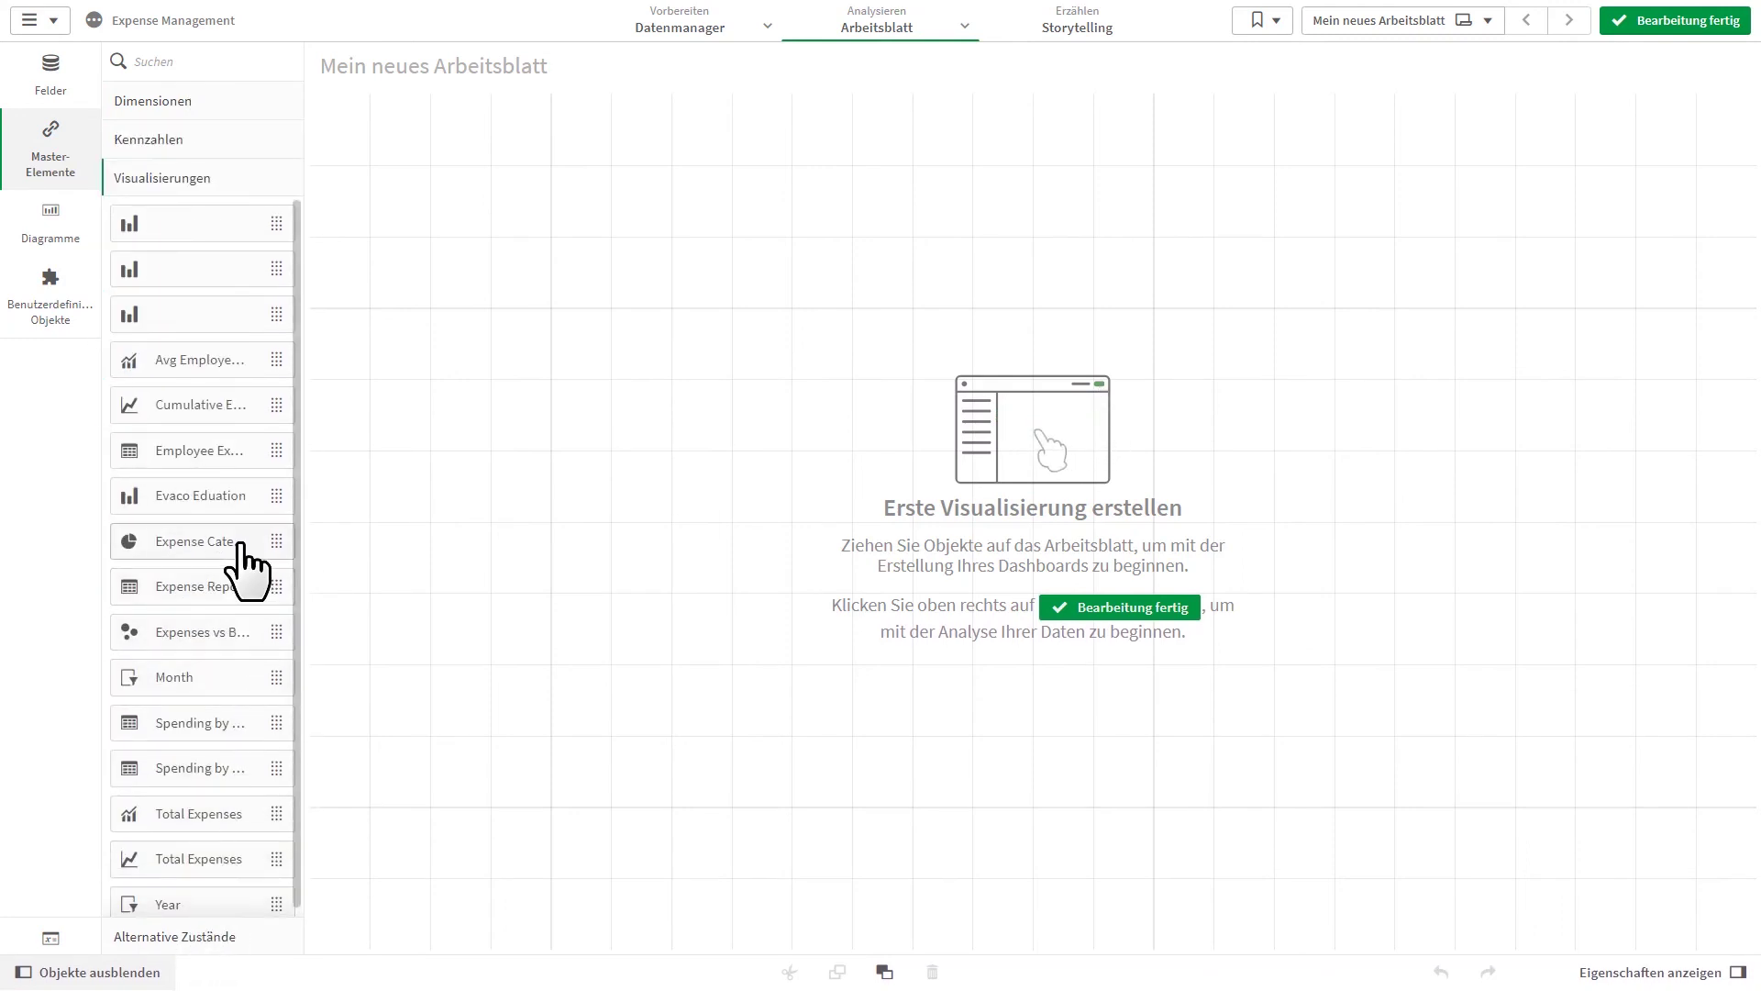
{"action": "scroll", "coordinate": [245, 583], "scroll_direction": "down", "scroll_amount": 1}
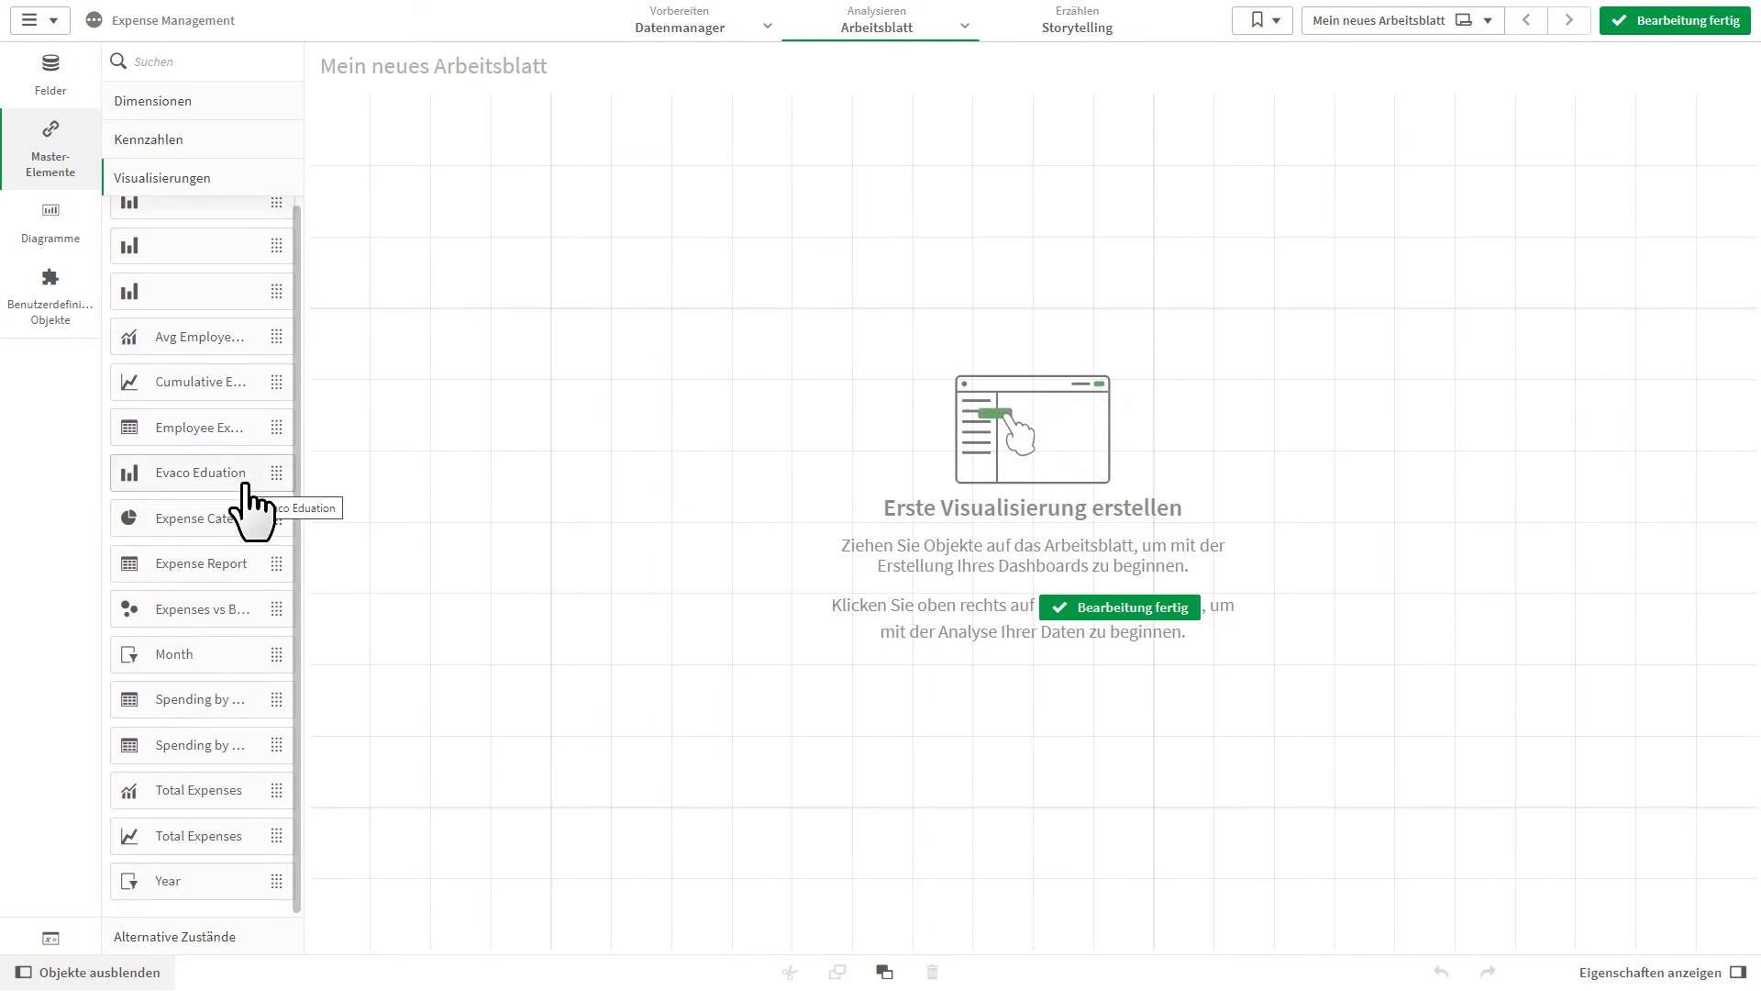
{"action": "left_click_drag", "start_coordinate": [245, 484], "coordinate": [688, 325]}
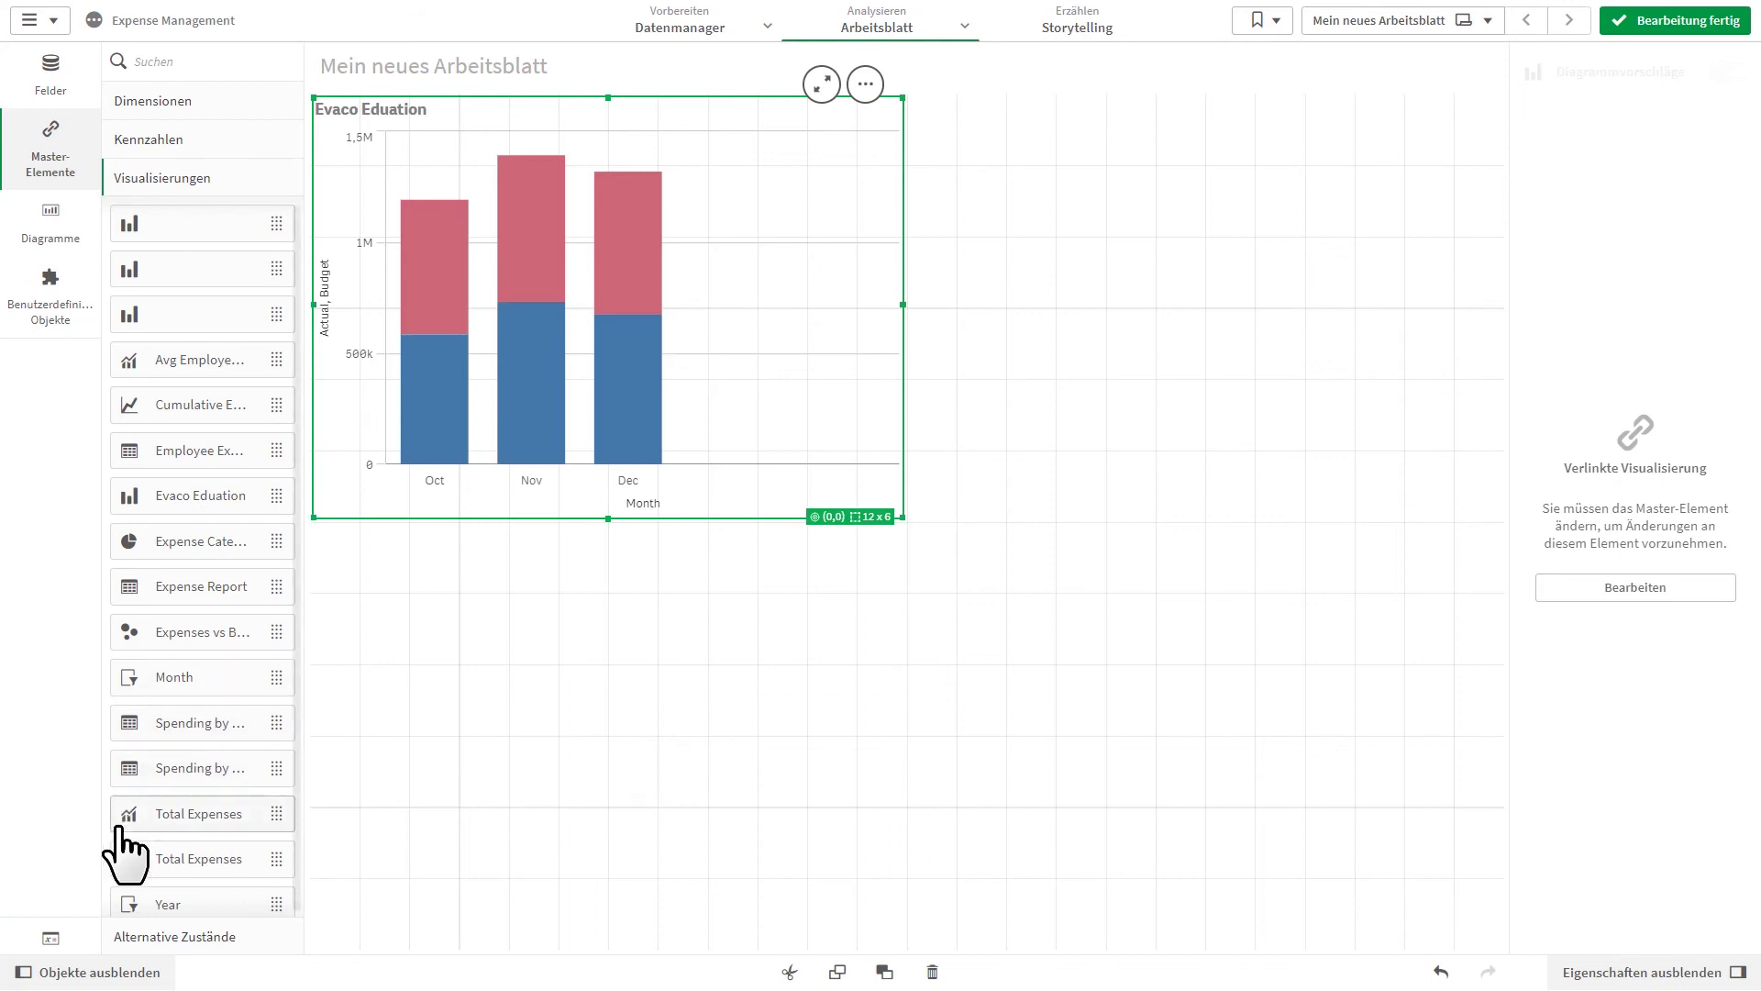
Step: View the app's variables and their definitions, and close the overview
{"action": "left_click", "coordinate": [79, 934]}
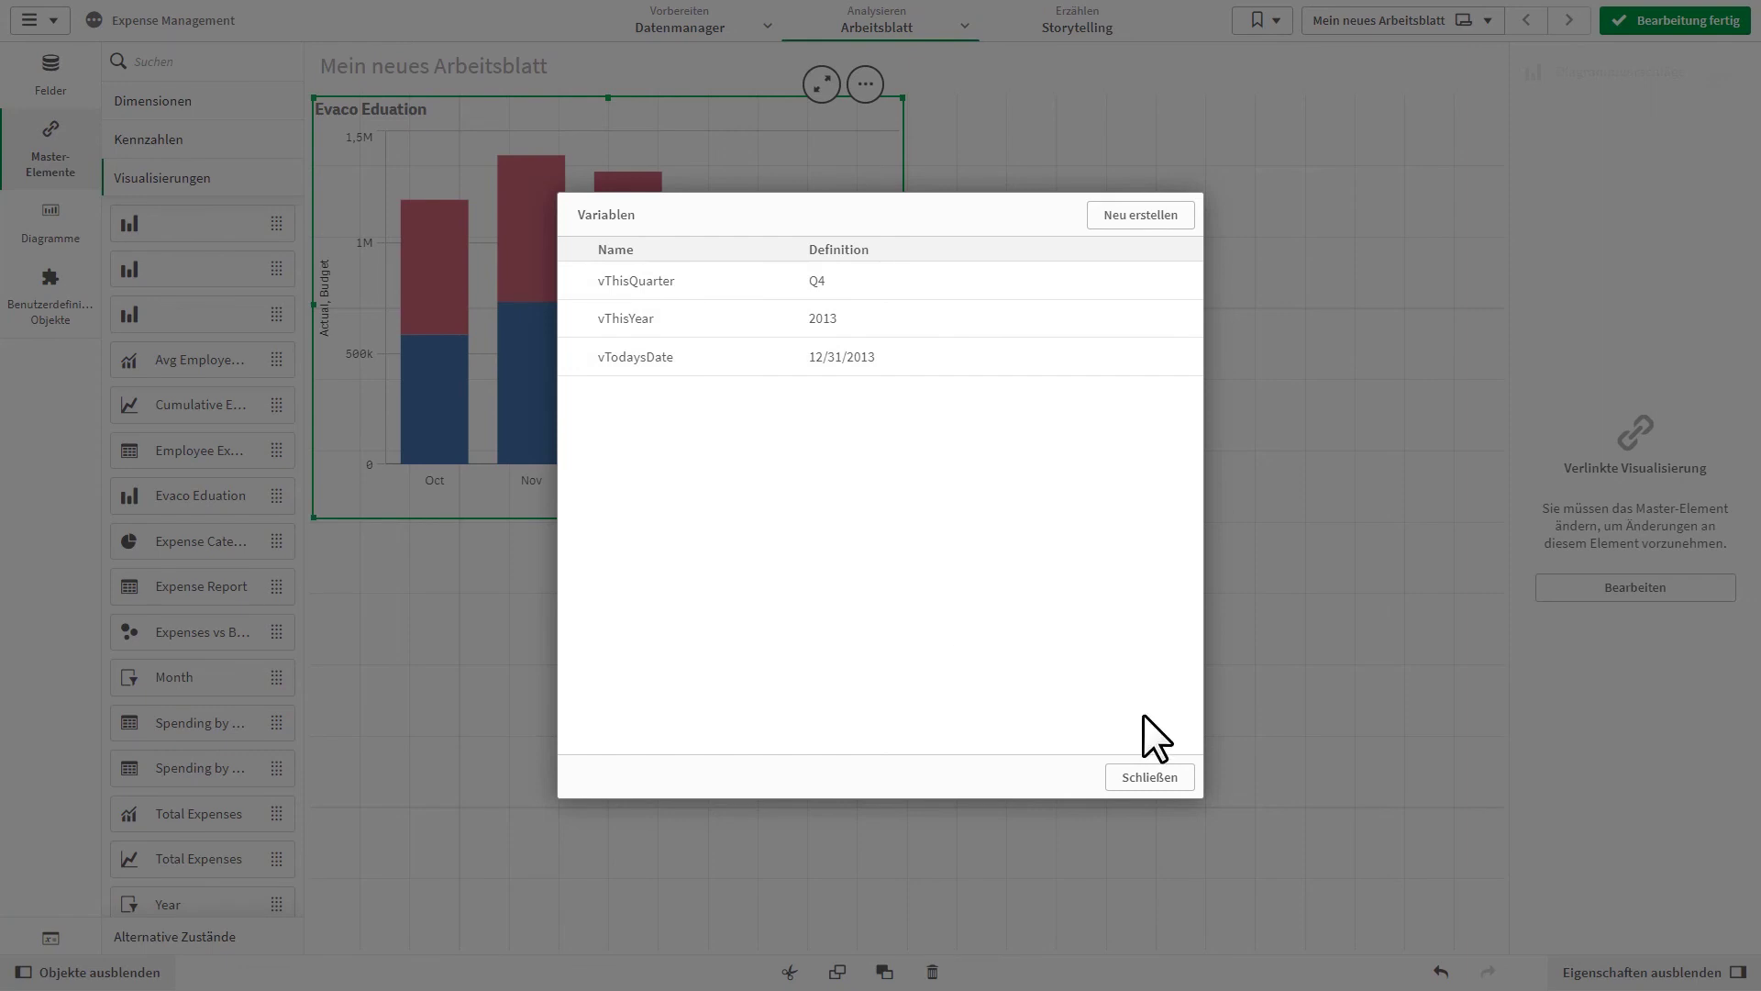
{"action": "left_click", "coordinate": [1155, 782]}
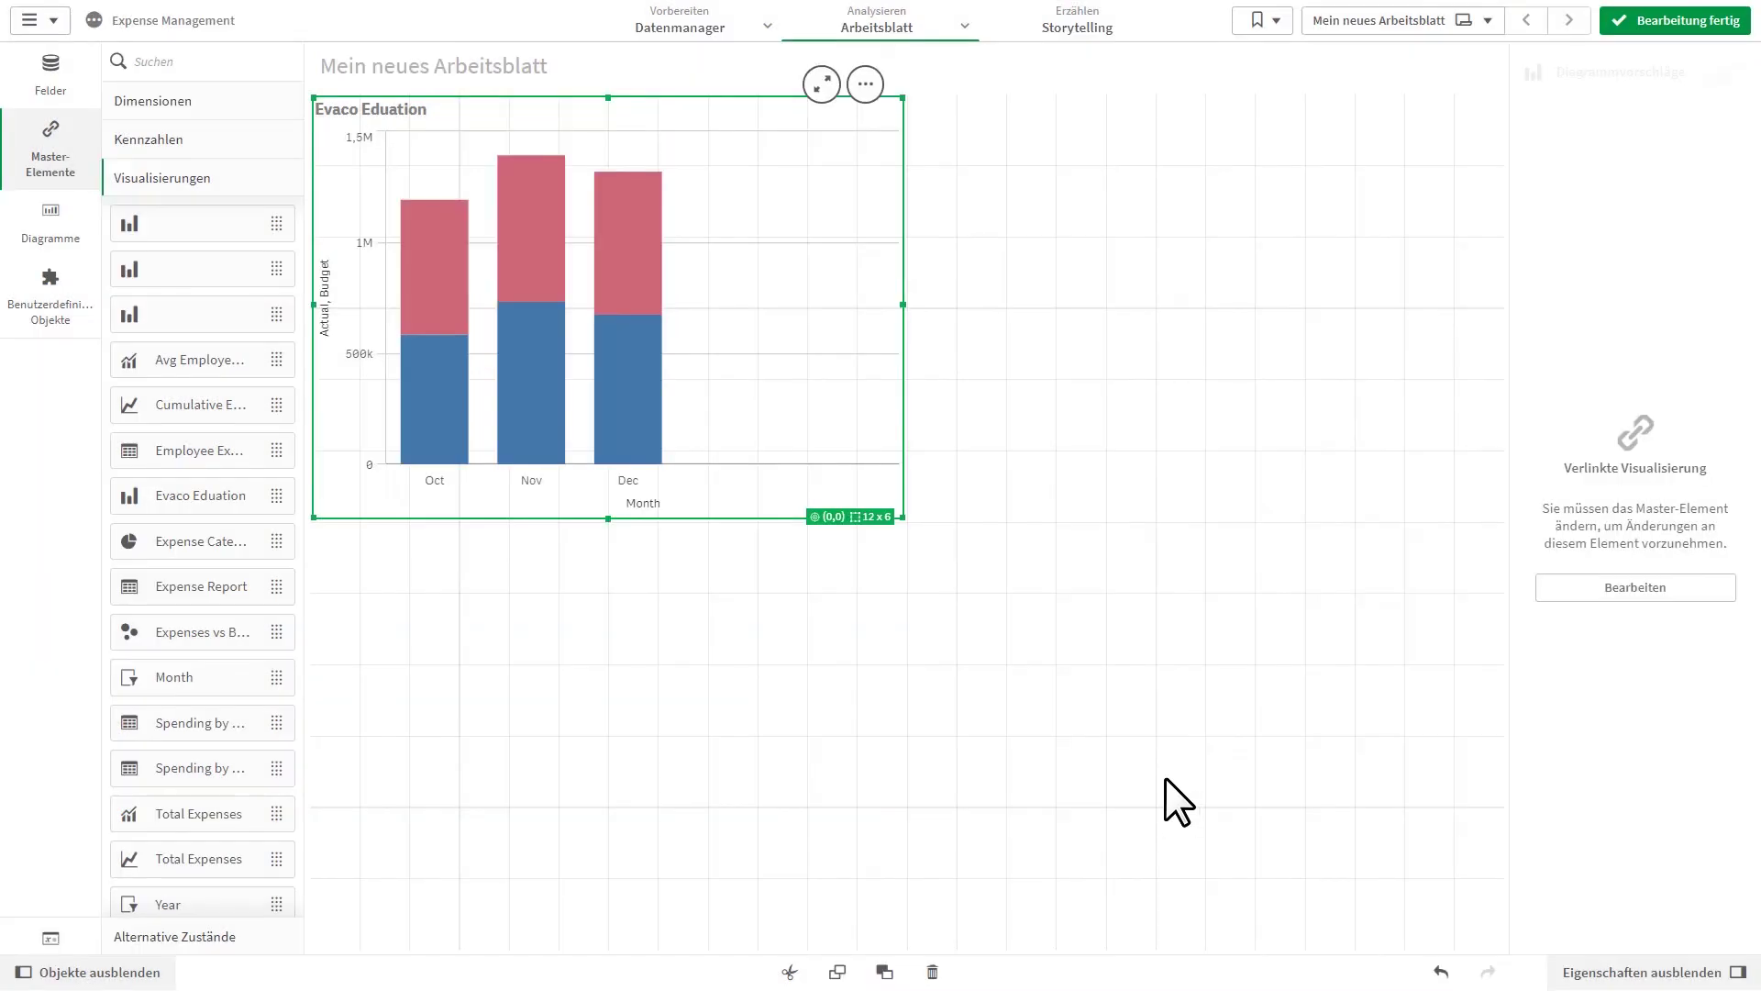
{"action": "scroll", "coordinate": [288, 643], "scroll_direction": "down", "scroll_amount": 1}
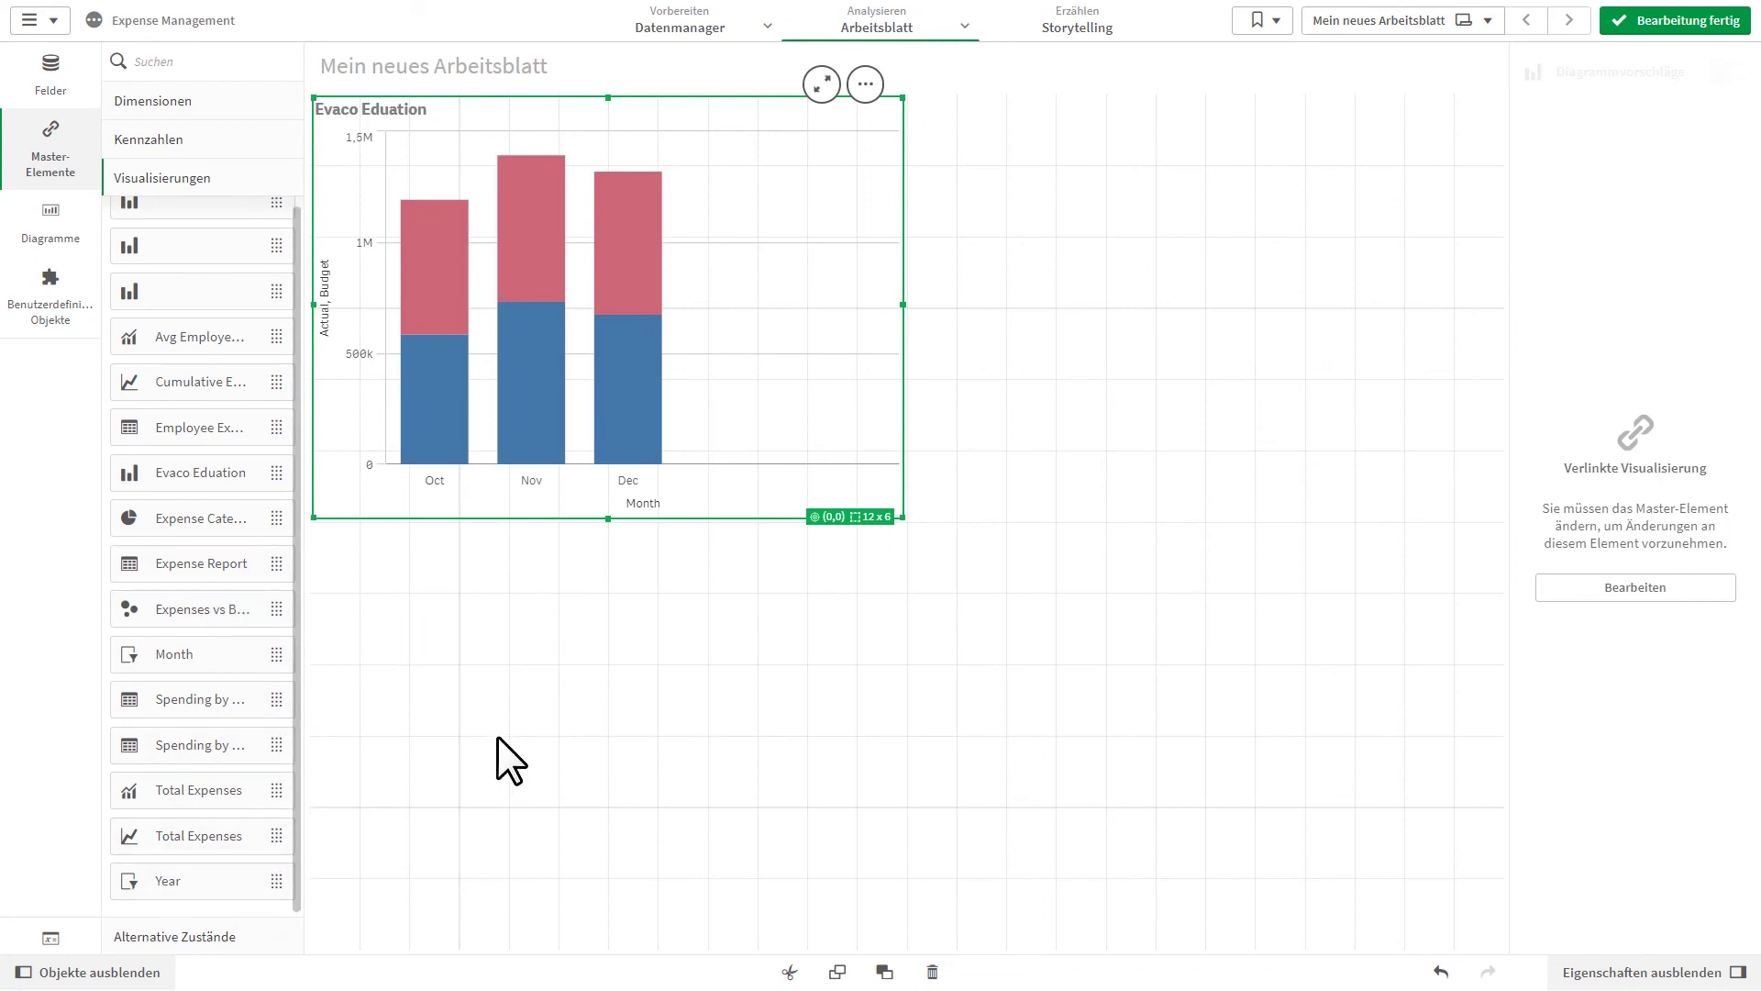
Step: Show the data preparation areas available for the app
{"action": "left_click", "coordinate": [767, 27]}
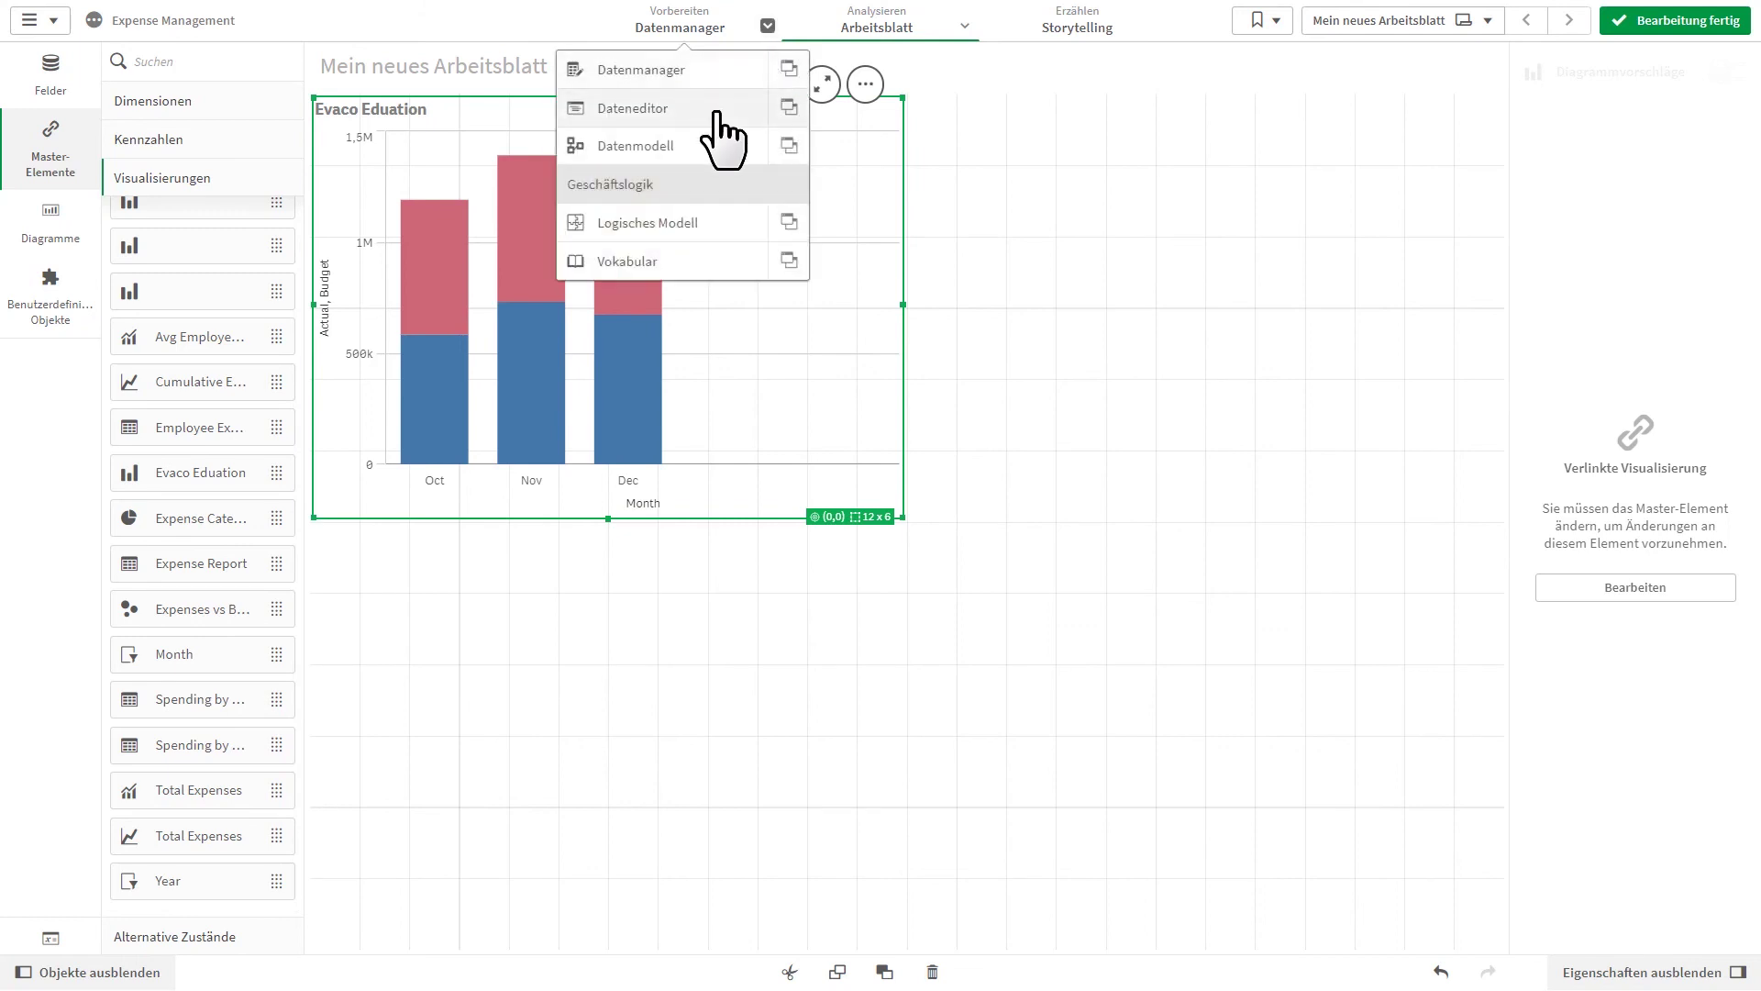